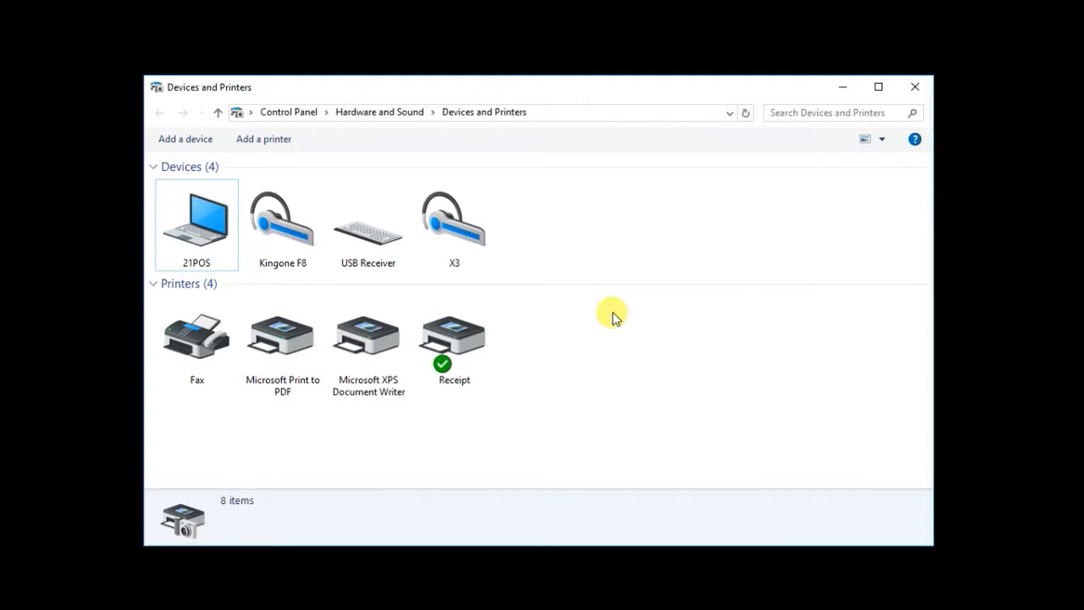
# Start adding a local printer with manual settings in the Add Printer wizard.
pyautogui.click(283, 145)
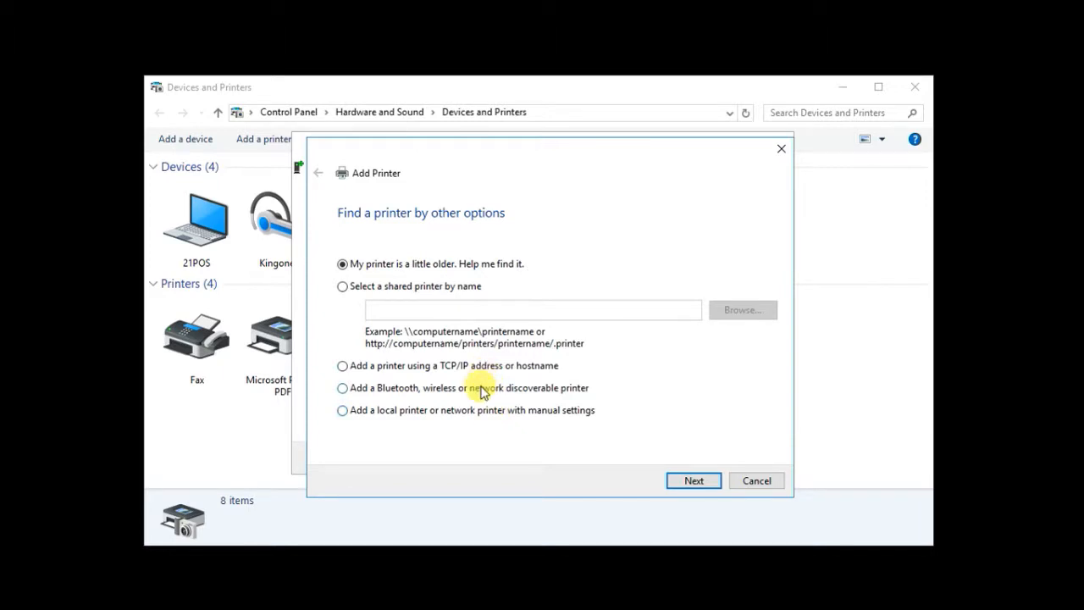
pyautogui.click(476, 413)
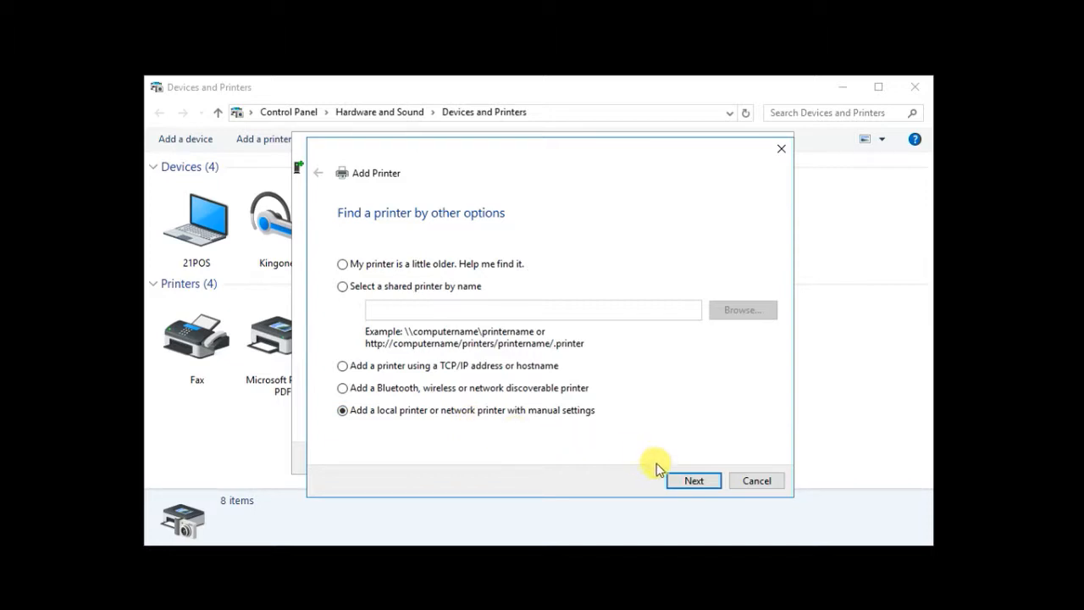
pyautogui.click(692, 481)
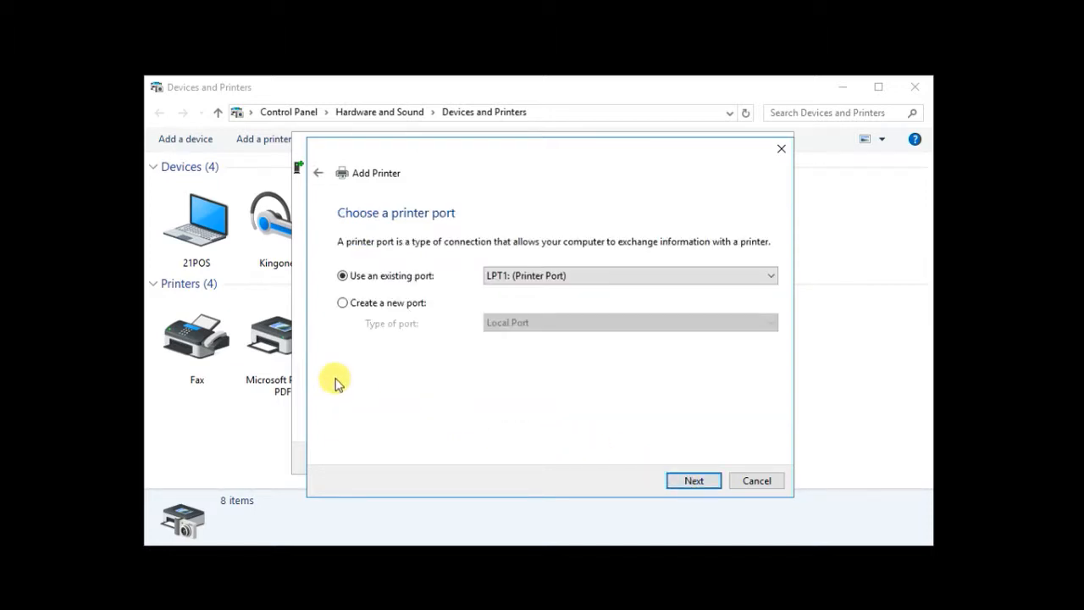
# Keep the existing LPT1 (Printer Port) as the new printer's port.
pyautogui.click(546, 285)
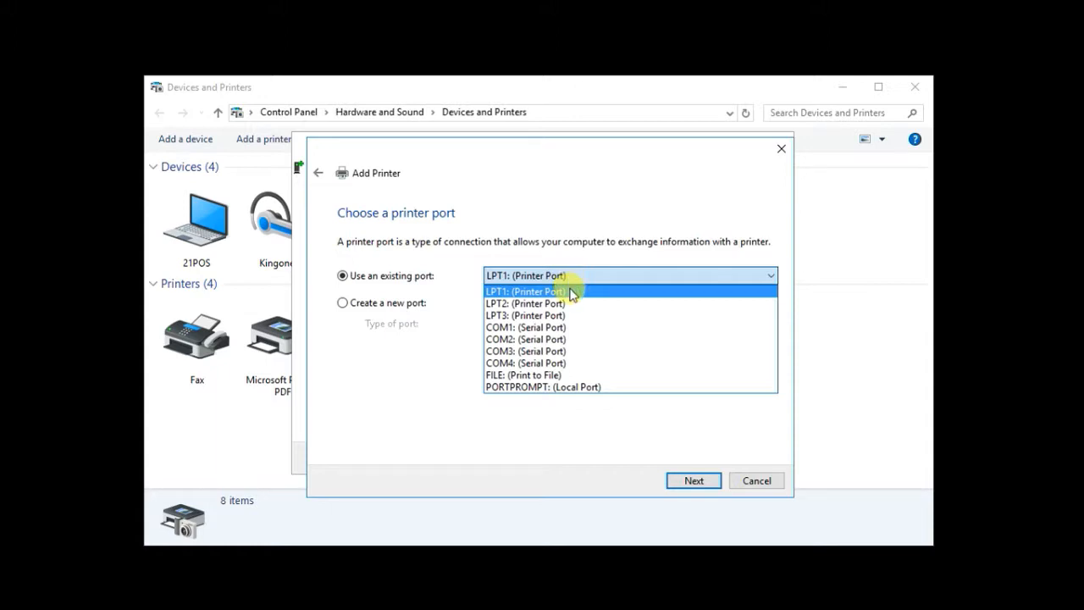
pyautogui.click(572, 292)
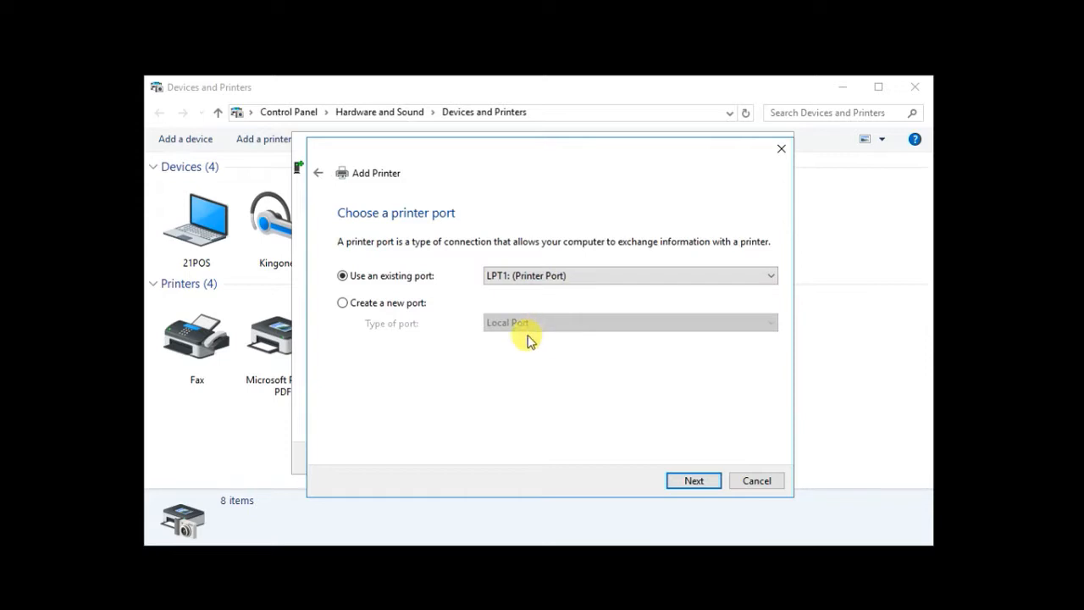
pyautogui.click(701, 484)
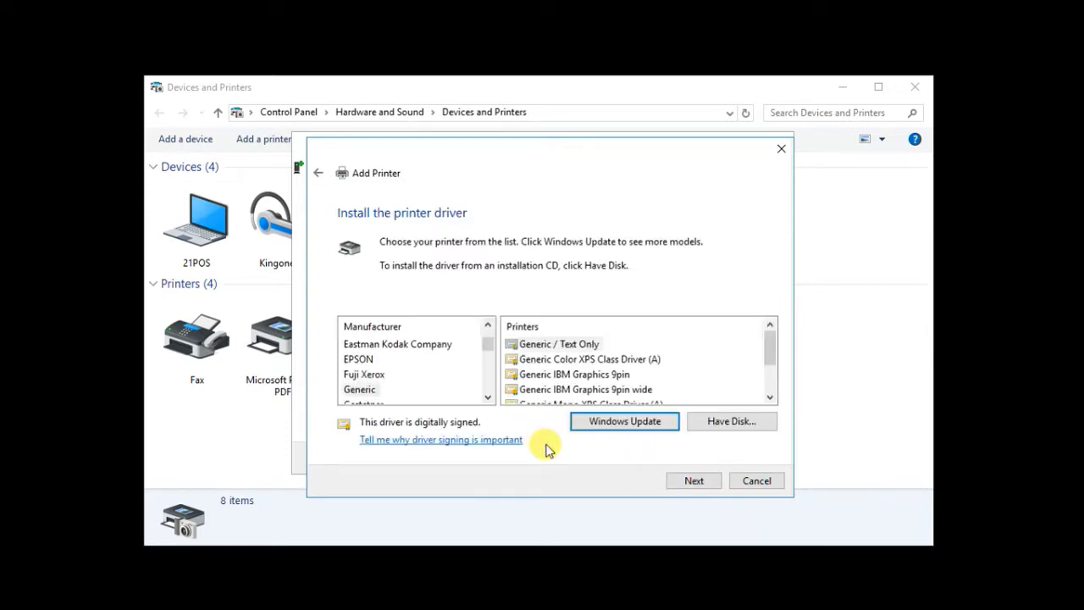
# Choose the Generic / Text Only driver and keep the currently installed driver version.
pyautogui.click(369, 392)
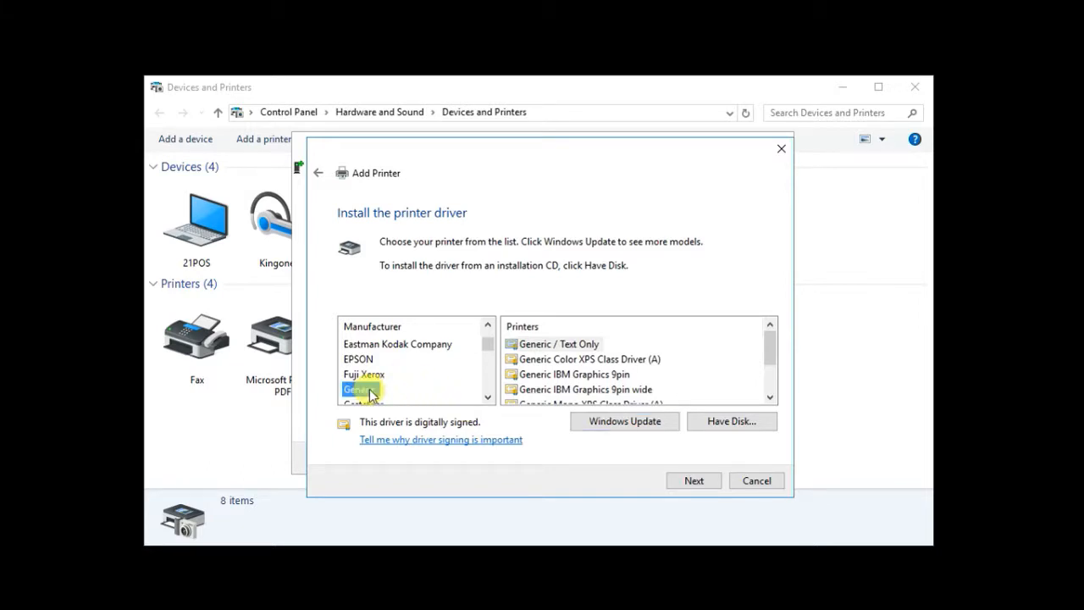
pyautogui.click(576, 348)
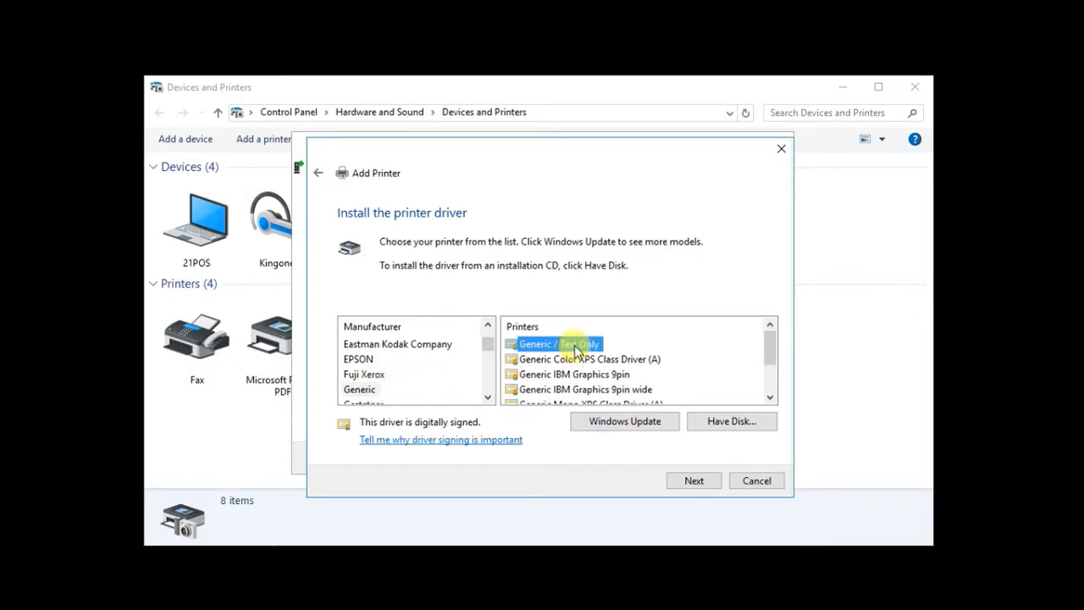
pyautogui.click(707, 481)
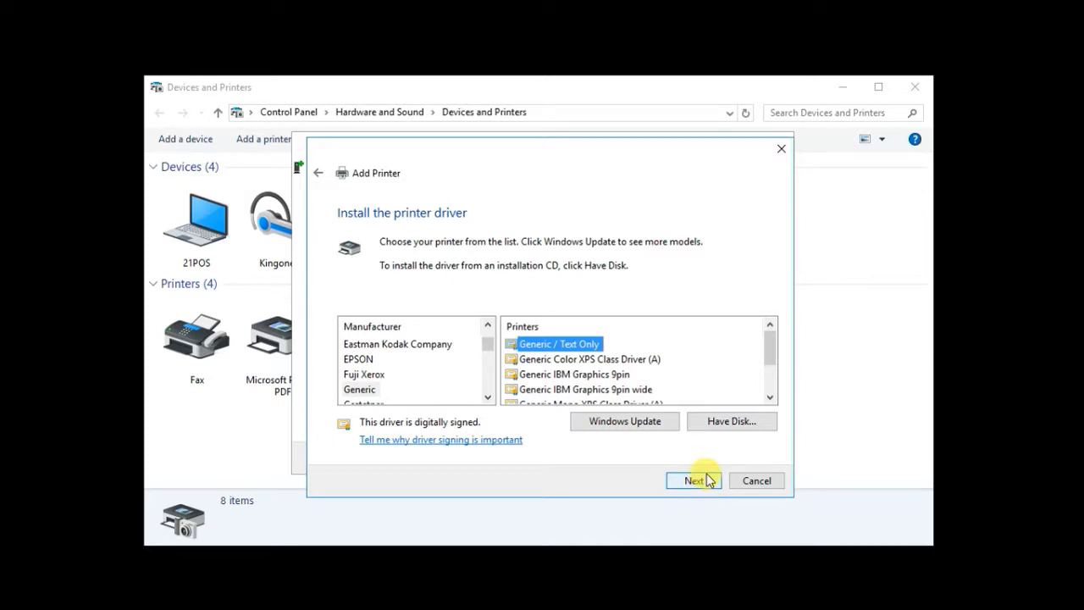
pyautogui.click(712, 481)
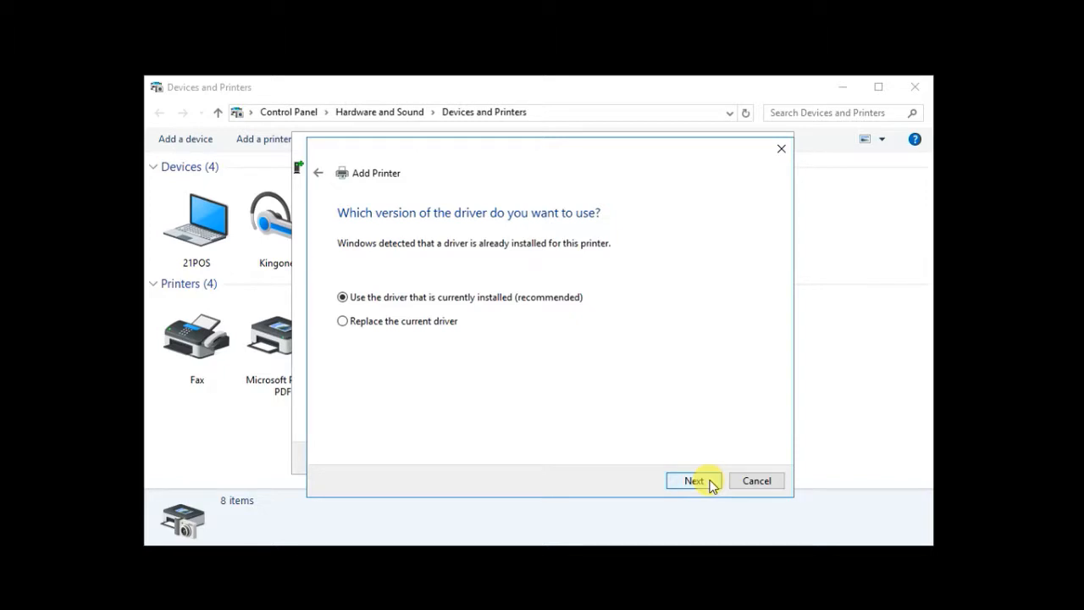
pyautogui.click(694, 481)
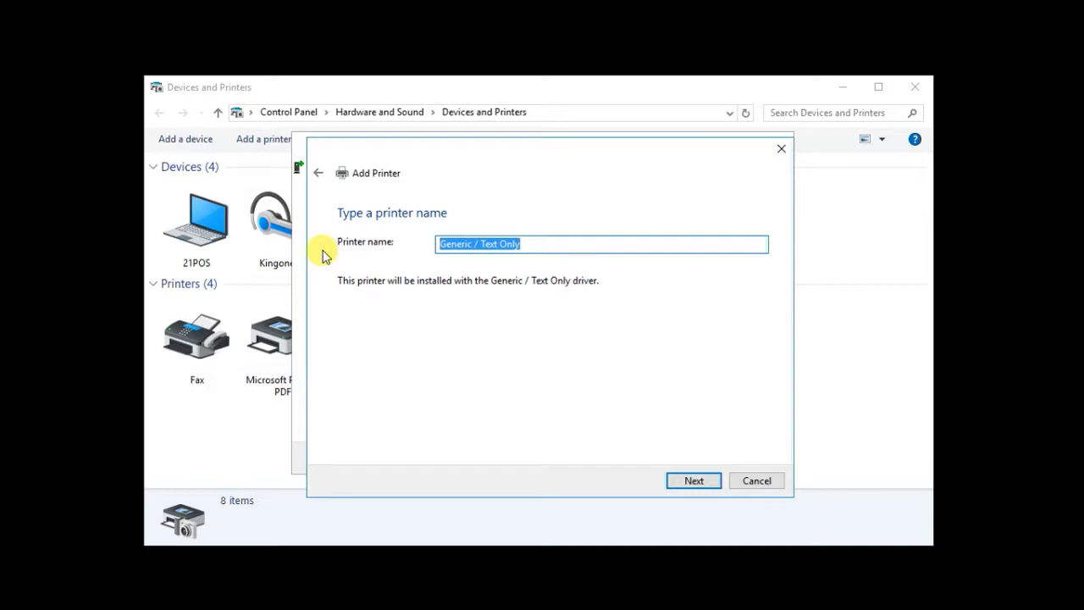
# Name the new printer Kitchen and install it.
pyautogui.write('K')
pyautogui.write('ing')
pyautogui.press('BackSpace')
pyautogui.press('BackSpace')
pyautogui.write('tchen')
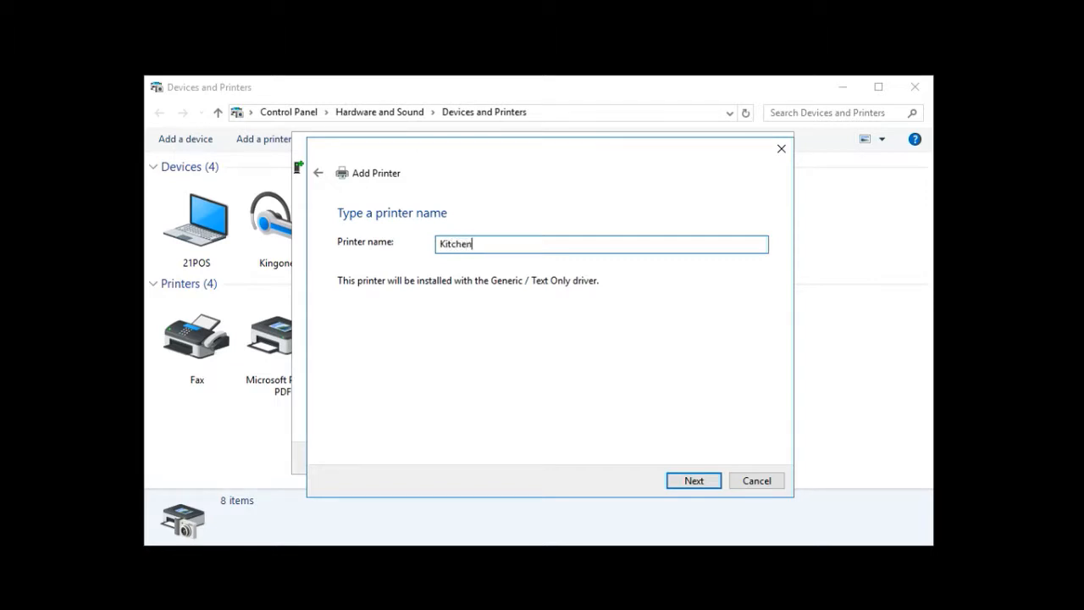
pyautogui.click(692, 485)
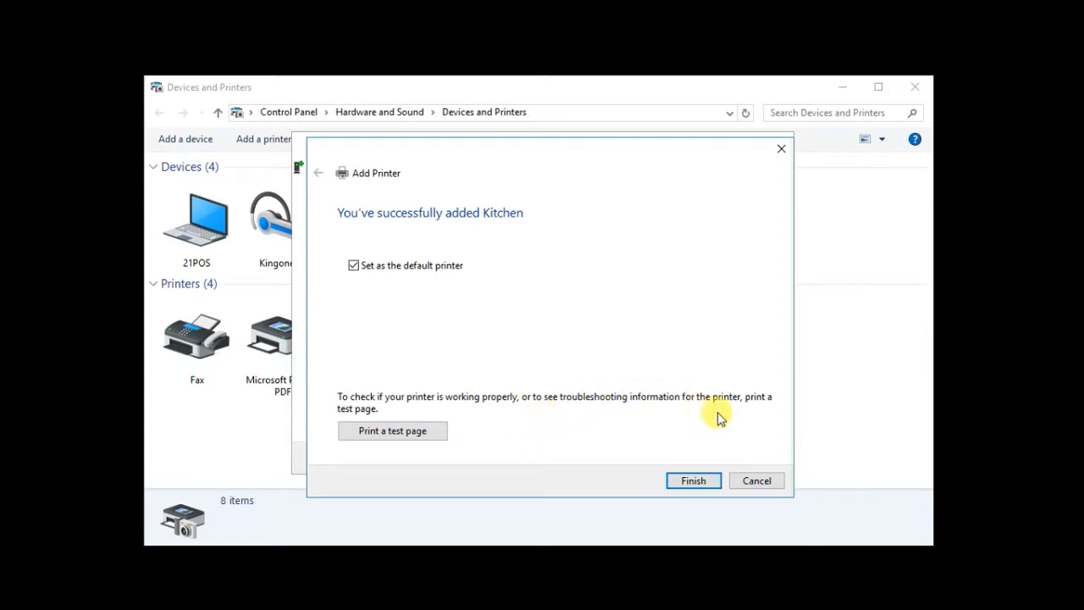
# Finish the wizard with Kitchen listed under Printers, then minimize Devices and Printers.
pyautogui.click(694, 480)
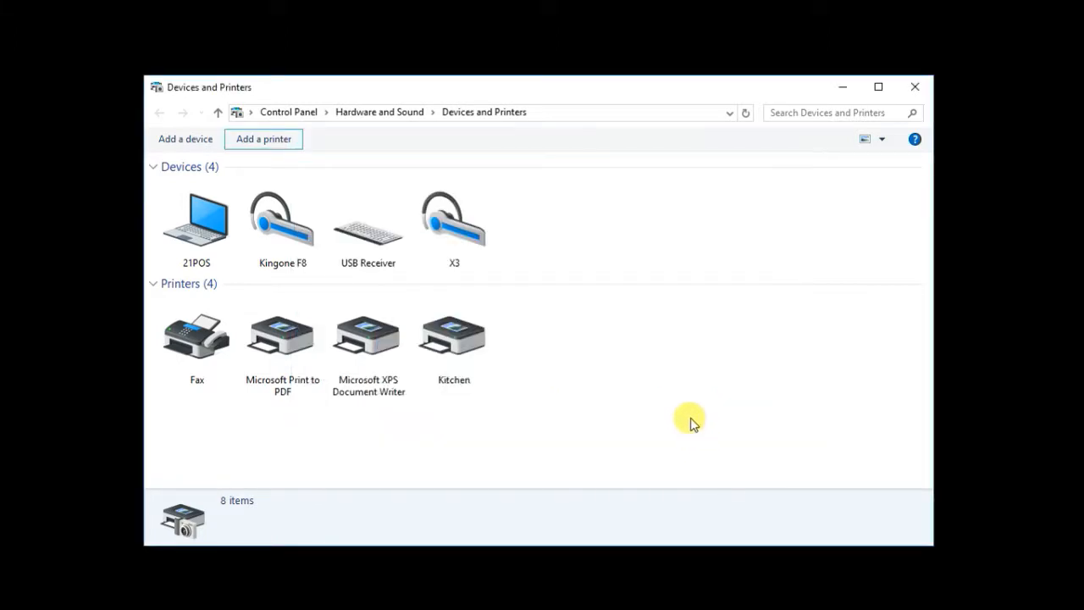
pyautogui.moveTo(457, 334)
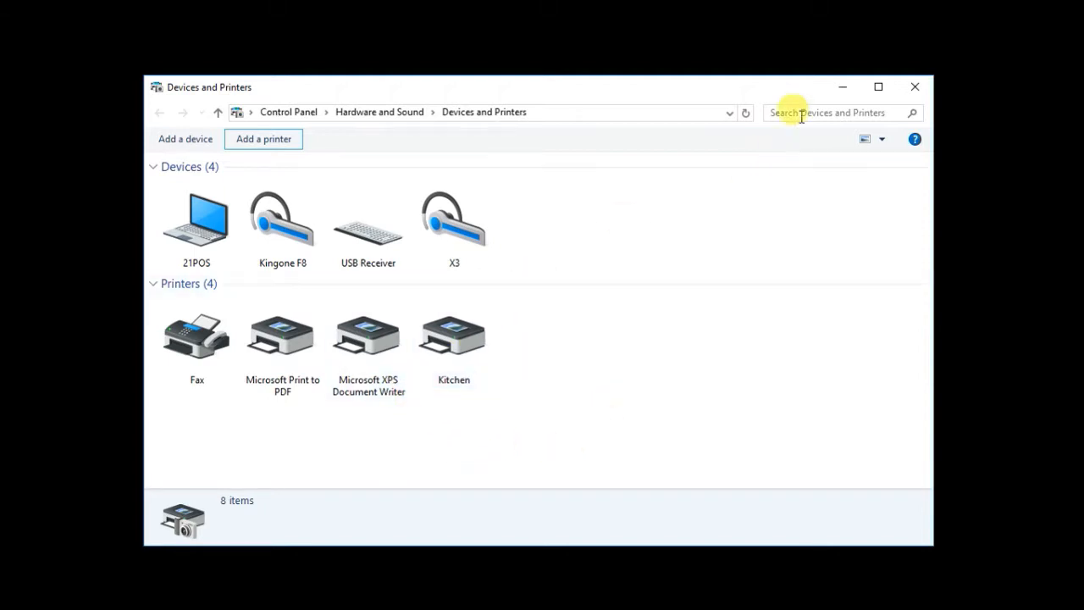
pyautogui.click(846, 85)
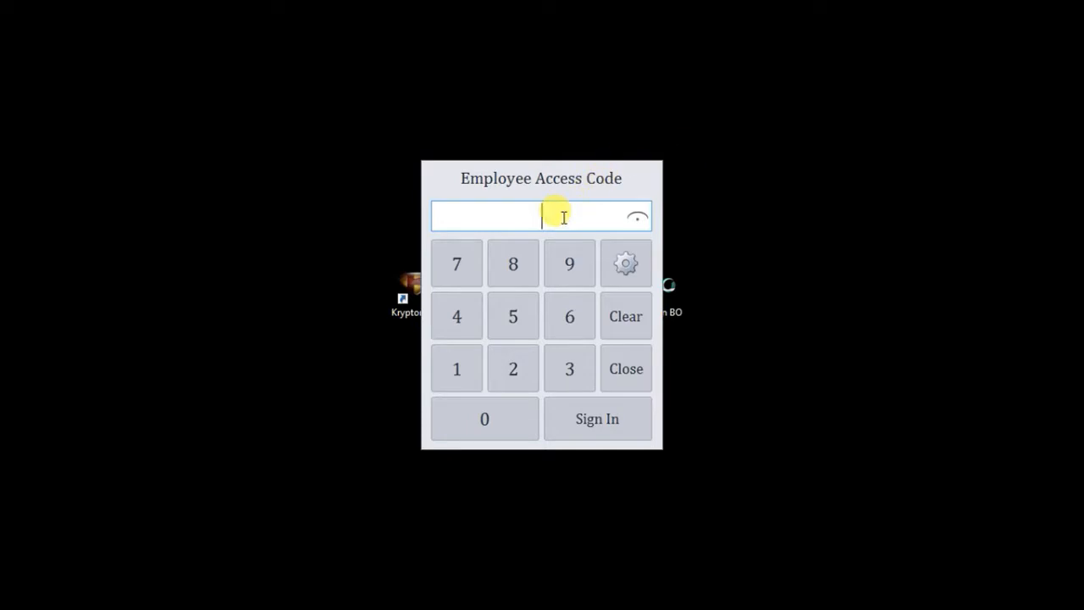
# Sign in with the employee access code and open the Kitchen entry in General > Device Setup.
pyautogui.write('1234')
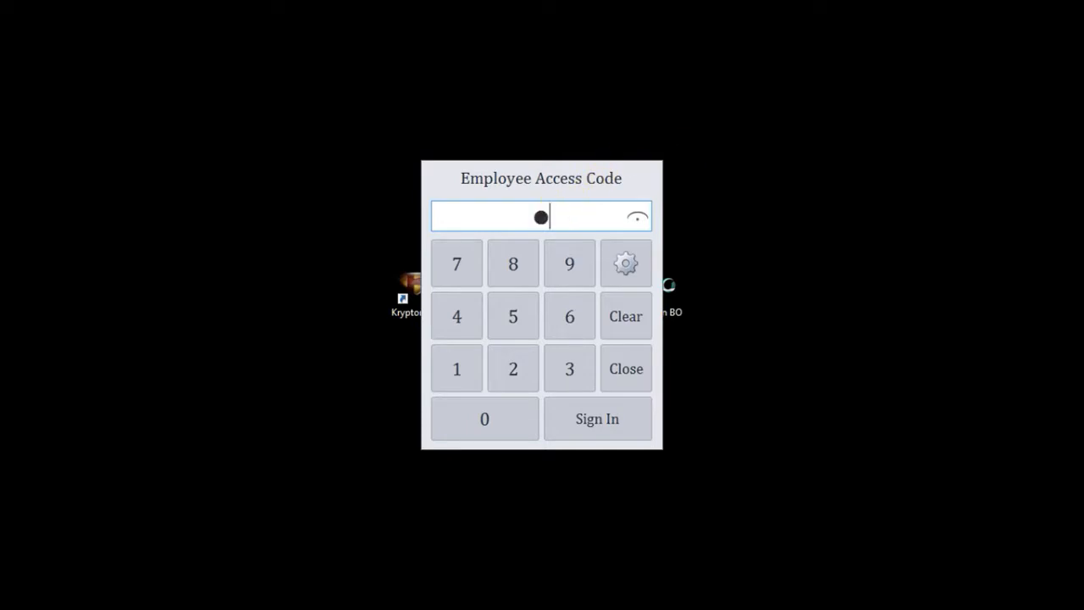
pyautogui.press('Return')
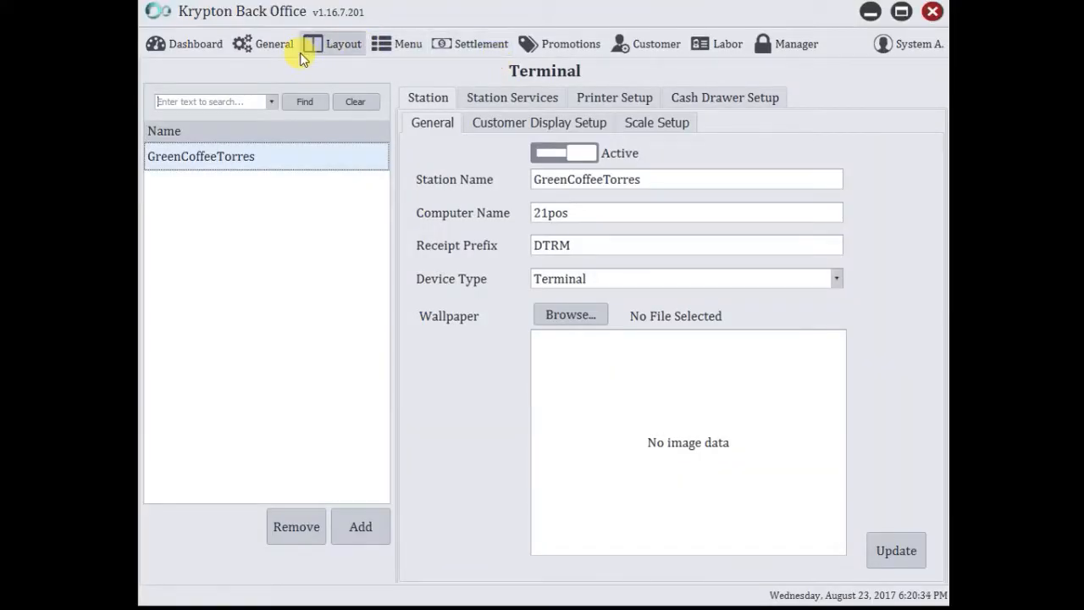
pyautogui.click(280, 49)
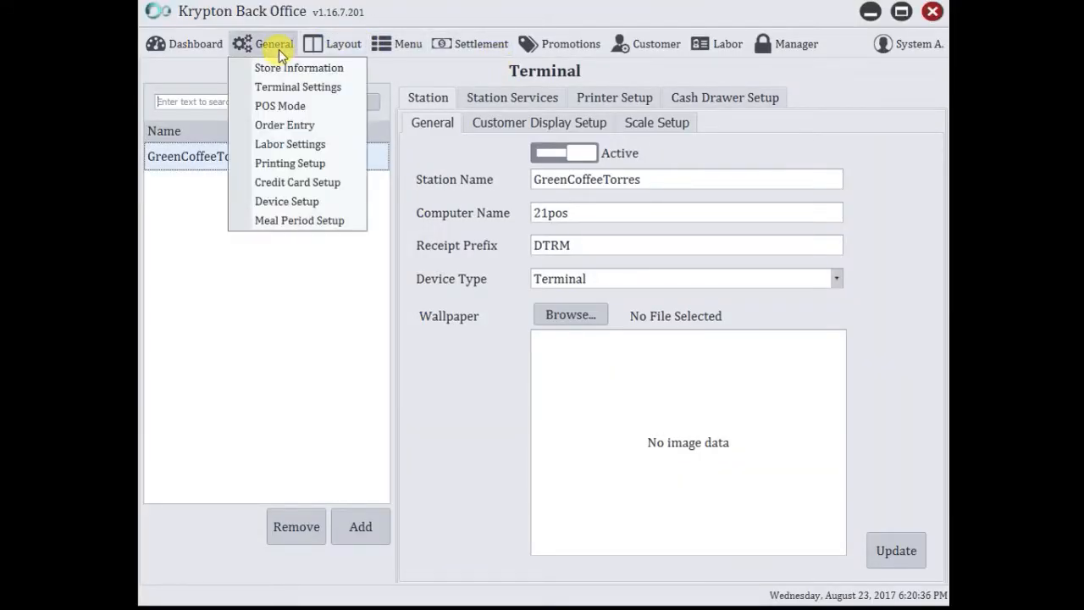
pyautogui.click(288, 202)
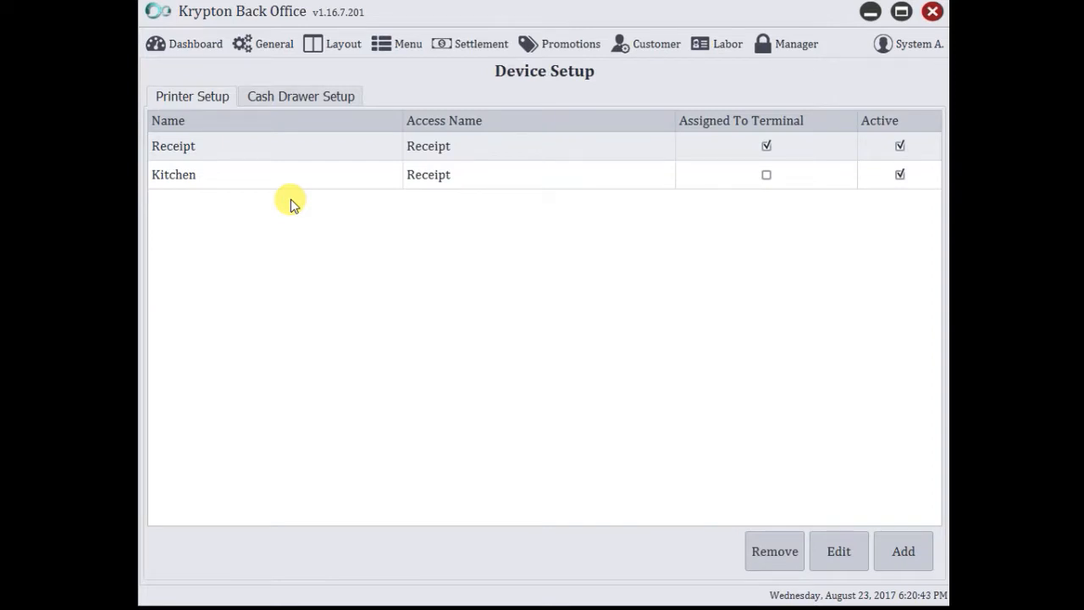
pyautogui.click(450, 180)
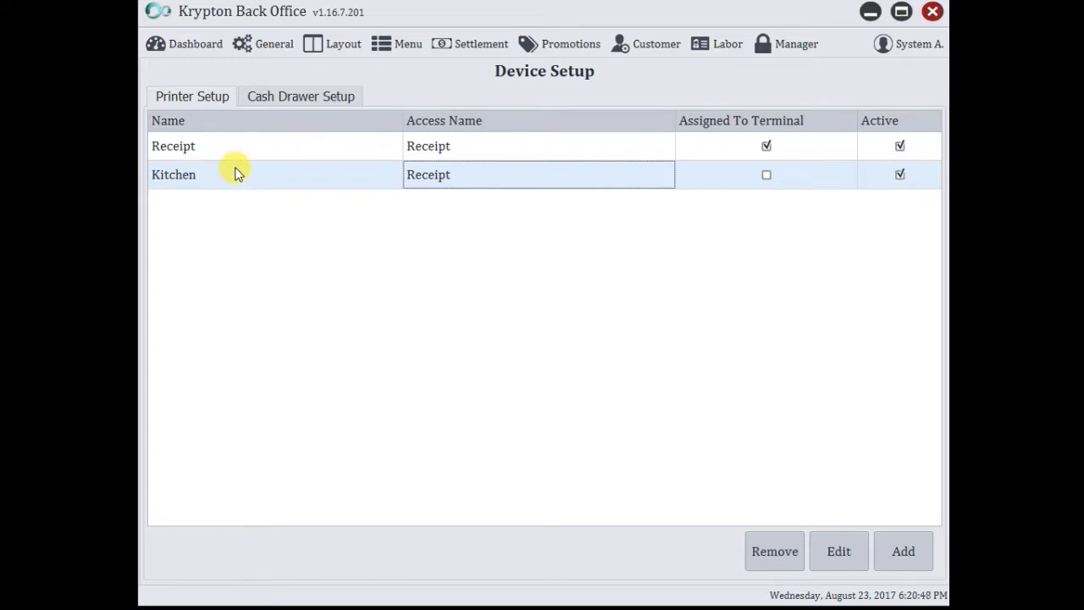
pyautogui.doubleClick(472, 175)
# Check IP 10.0.0.4 and port 6, and change the access name from Receipt to Kitchen.
pyautogui.click(600, 199)
pyautogui.moveTo(599, 198); pyautogui.dragTo(490, 198)
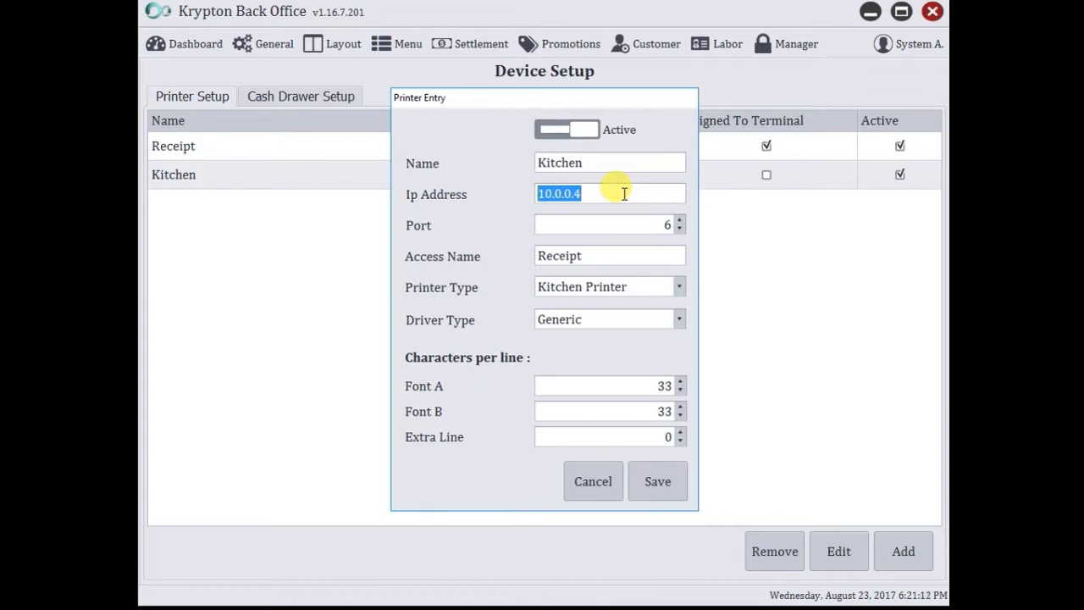
pyautogui.click(589, 226)
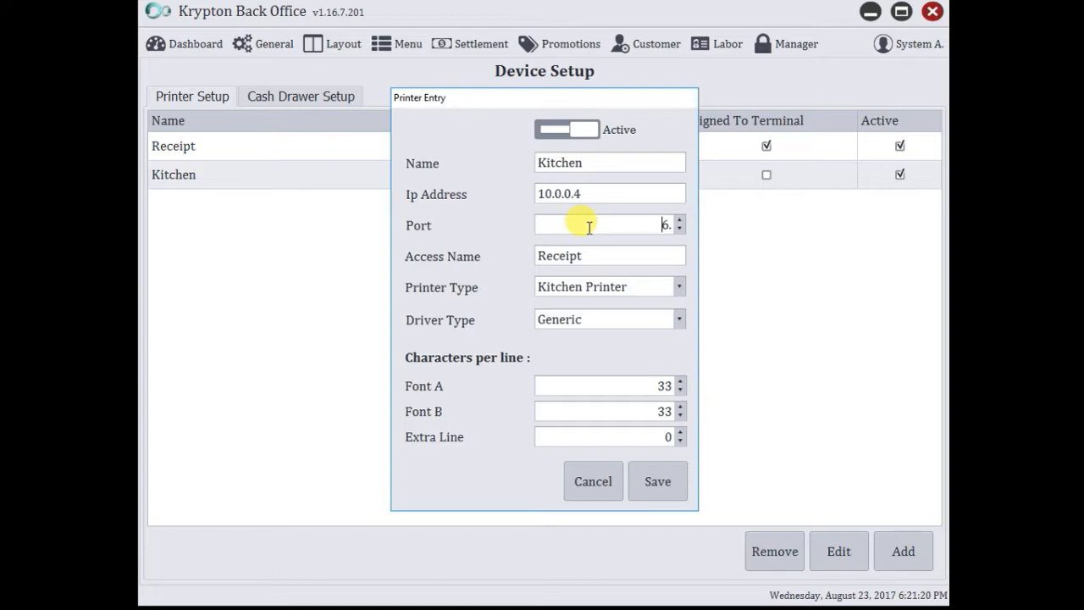
pyautogui.click(616, 257)
pyautogui.doubleClick(532, 257)
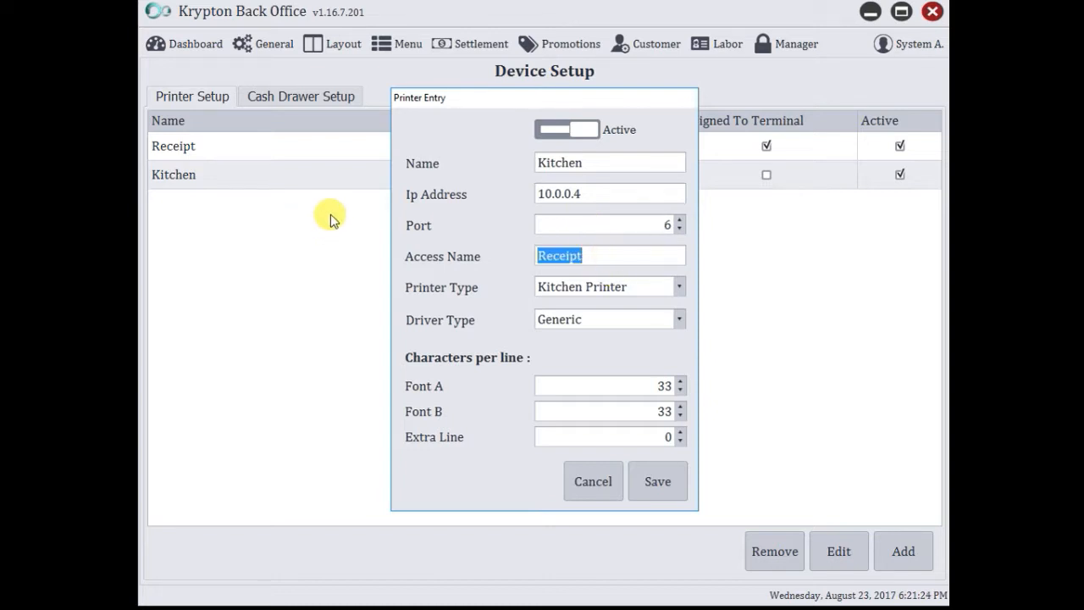
pyautogui.write('Kitch')
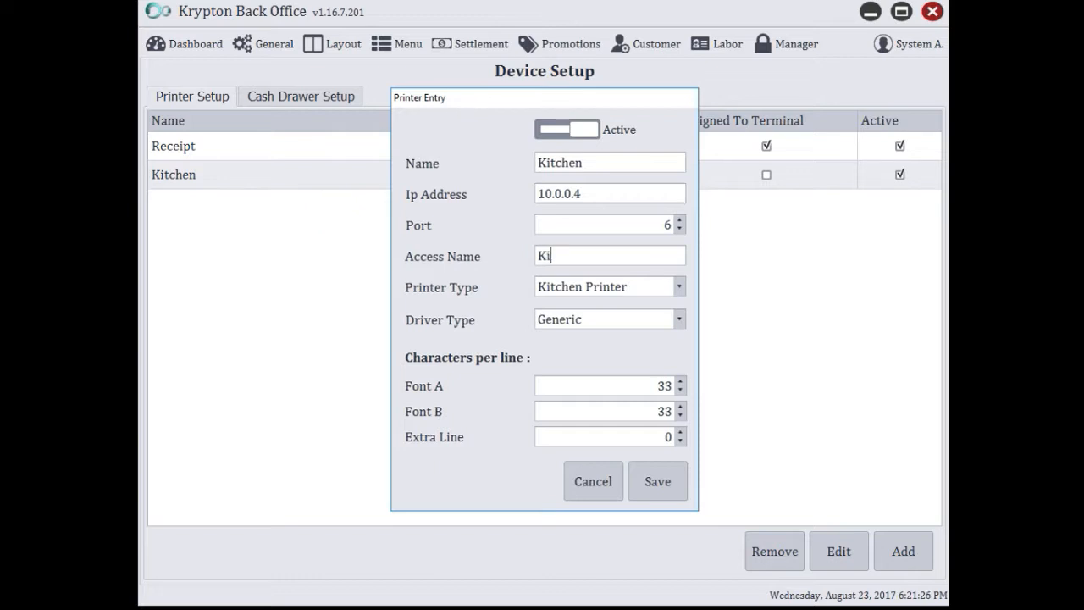
pyautogui.press('BackSpace')
pyautogui.press('BackSpace')
pyautogui.write('chen')
# Set printer type to Kitchen Printer and driver type to Generic, then save the entry.
pyautogui.click(549, 288)
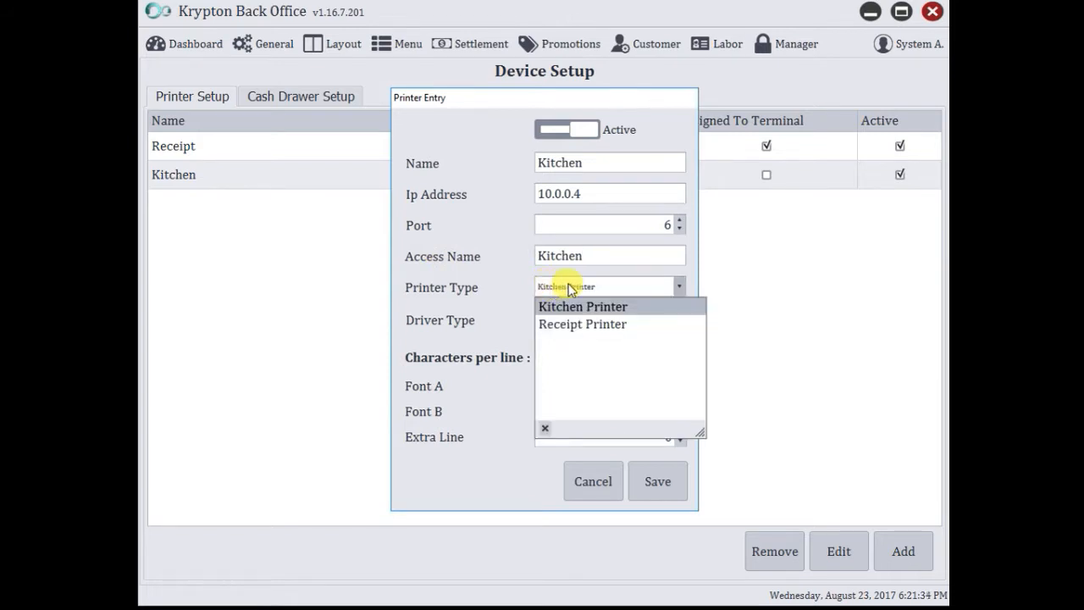
pyautogui.click(566, 288)
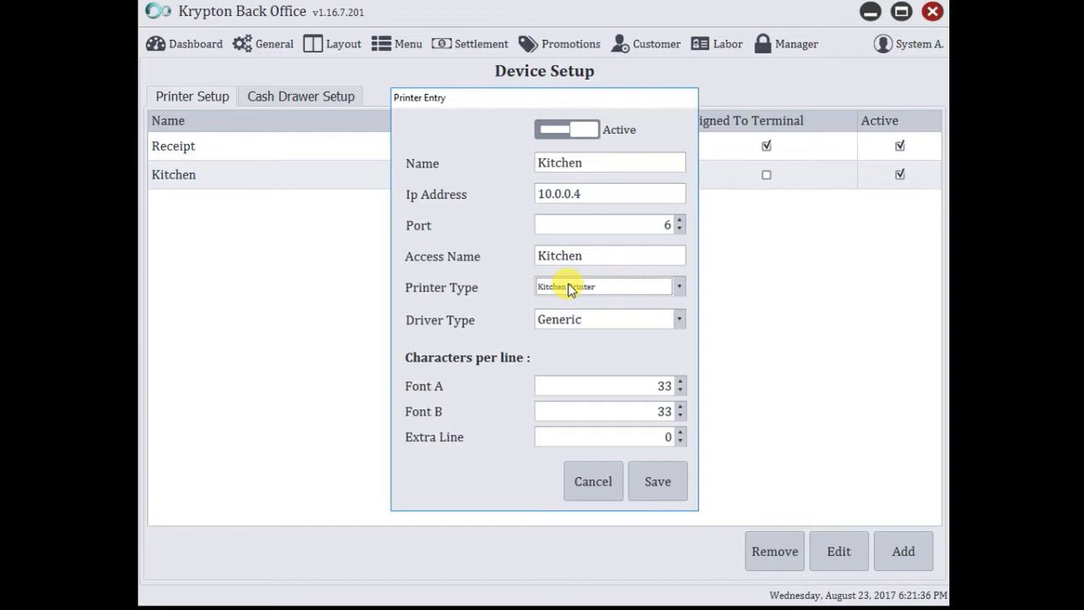
pyautogui.click(584, 323)
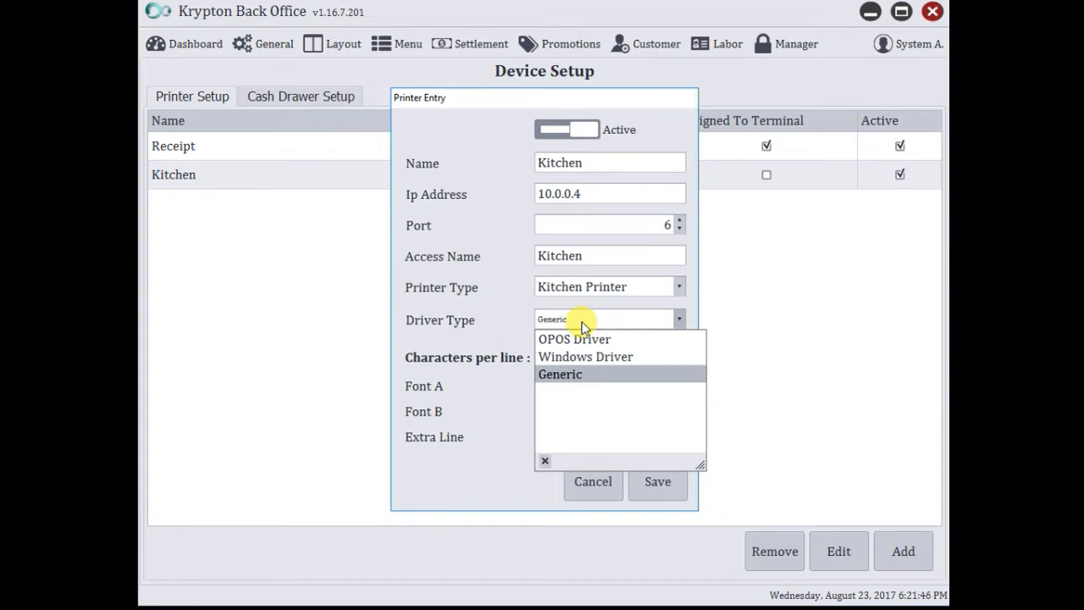
pyautogui.click(581, 322)
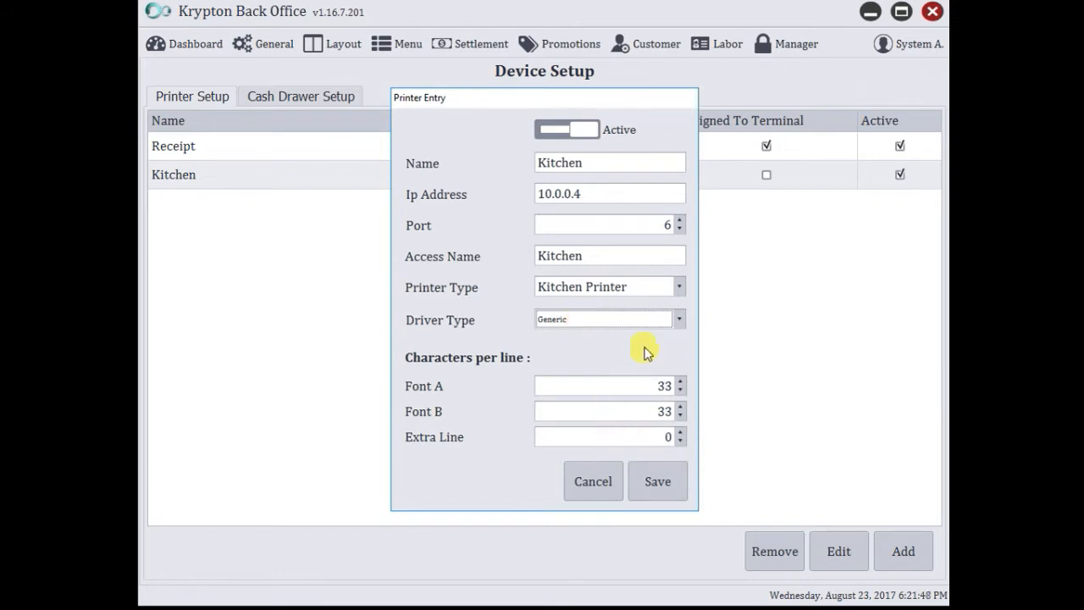
pyautogui.click(673, 493)
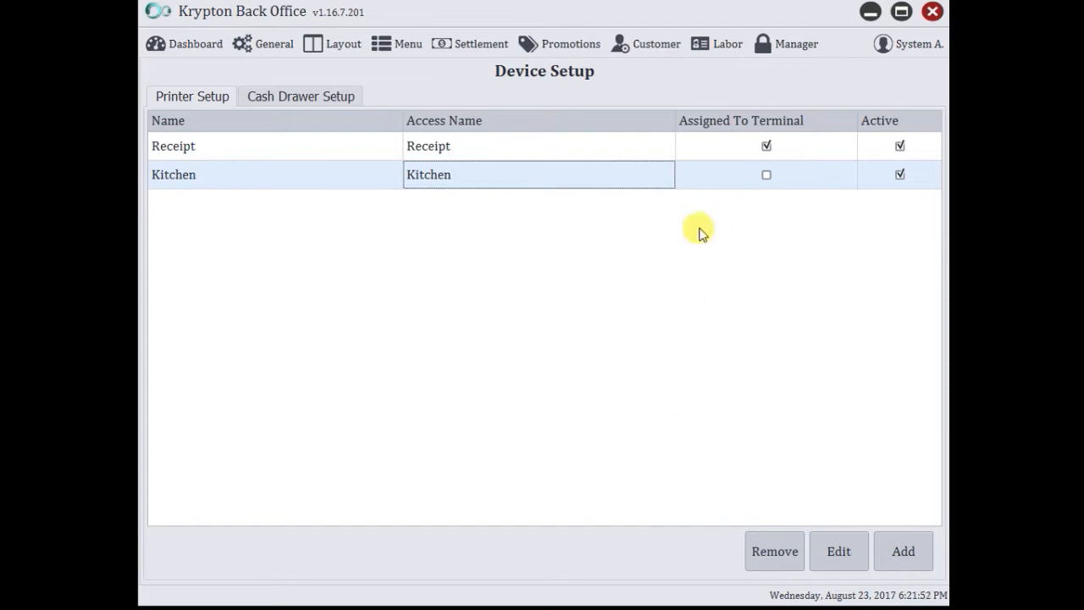
# Strip the //TS-PC/ prefix so the Cash Drawer access name is Receipt, and save.
pyautogui.click(305, 98)
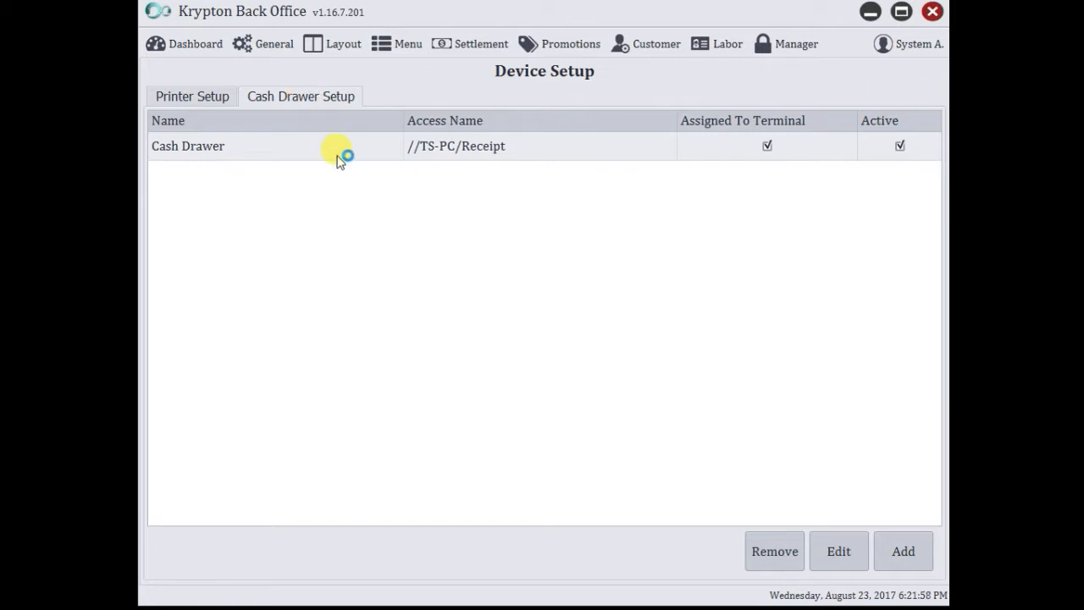
pyautogui.doubleClick(467, 149)
pyautogui.click(576, 284)
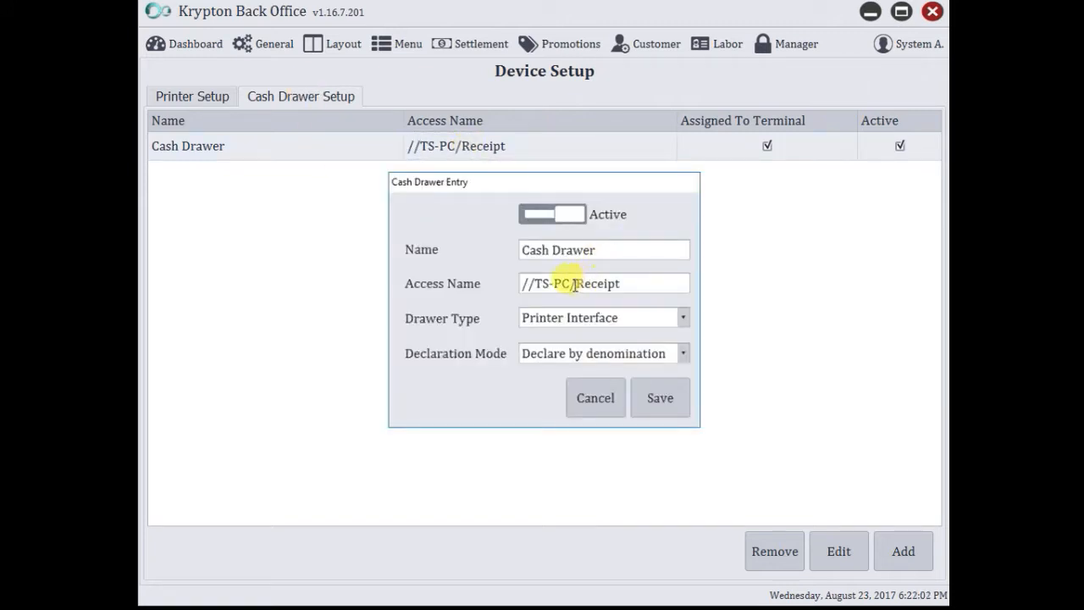
pyautogui.moveTo(576, 284); pyautogui.dragTo(368, 280)
pyautogui.press('BackSpace')
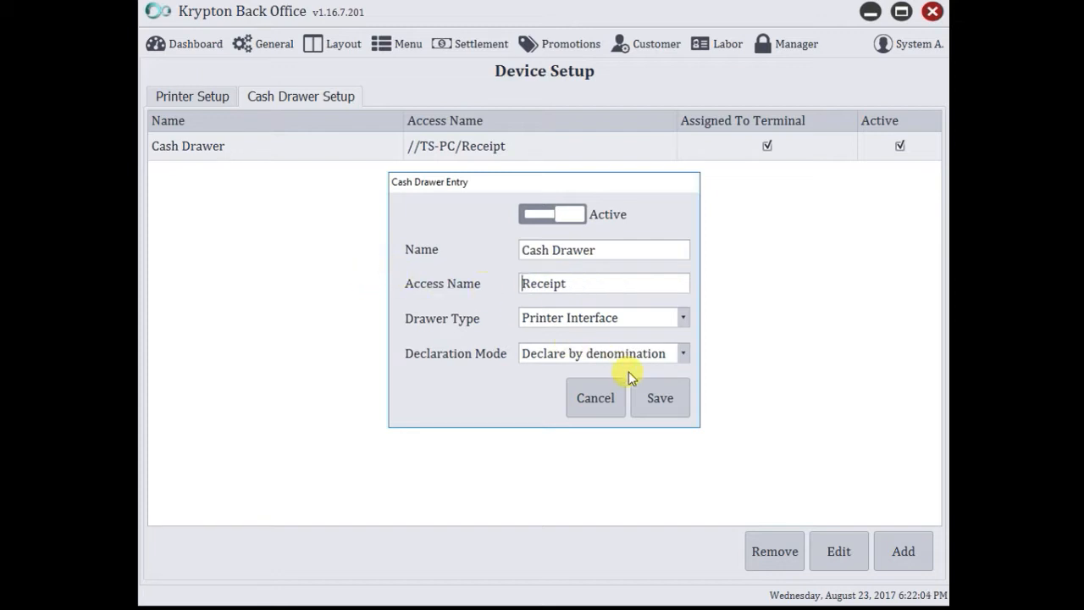
pyautogui.click(658, 397)
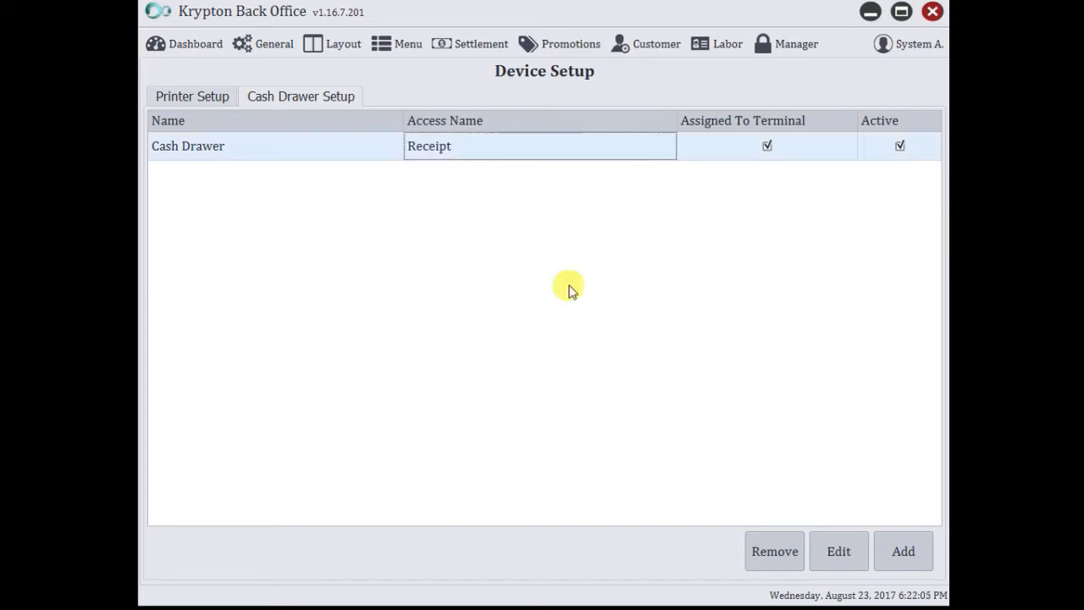
pyautogui.click(208, 103)
# Reopen the Cash Drawer entry to verify it, save again, and return to the printer list.
pyautogui.click(302, 94)
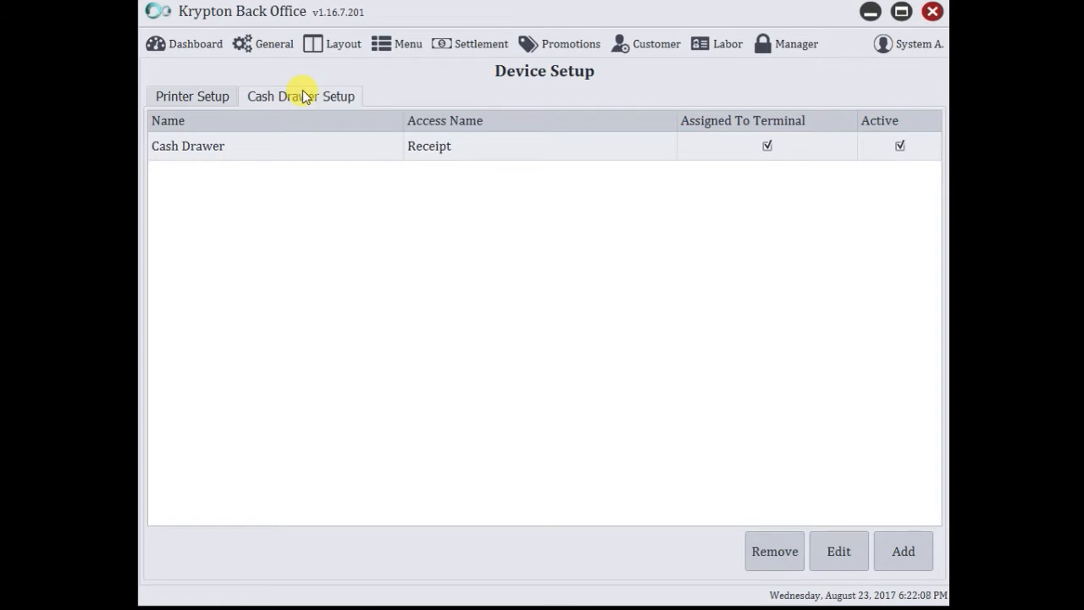
pyautogui.click(430, 149)
pyautogui.doubleClick(431, 149)
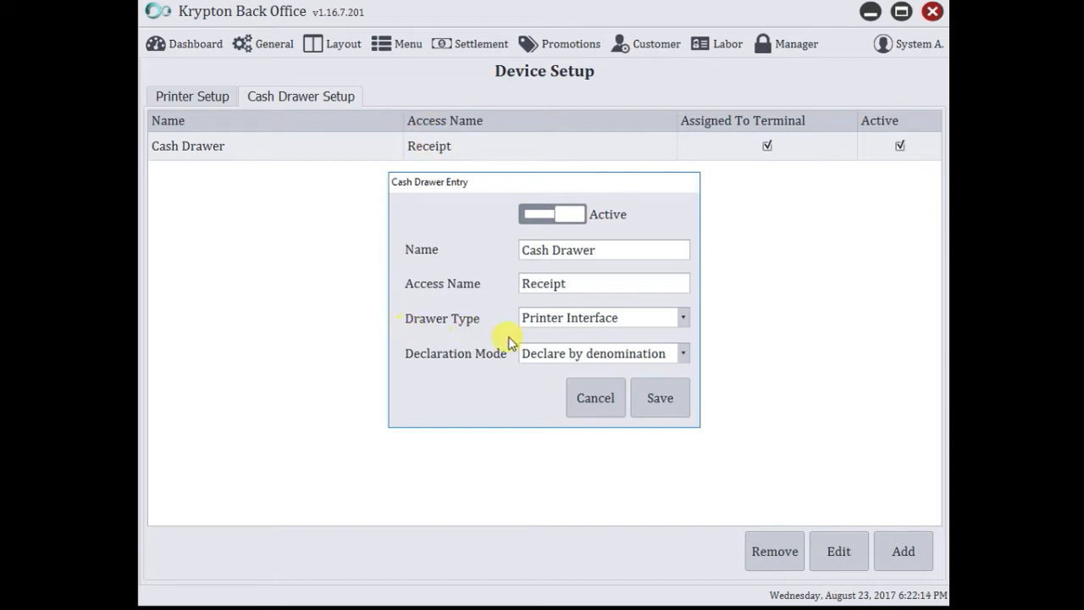
pyautogui.click(670, 398)
pyautogui.click(195, 99)
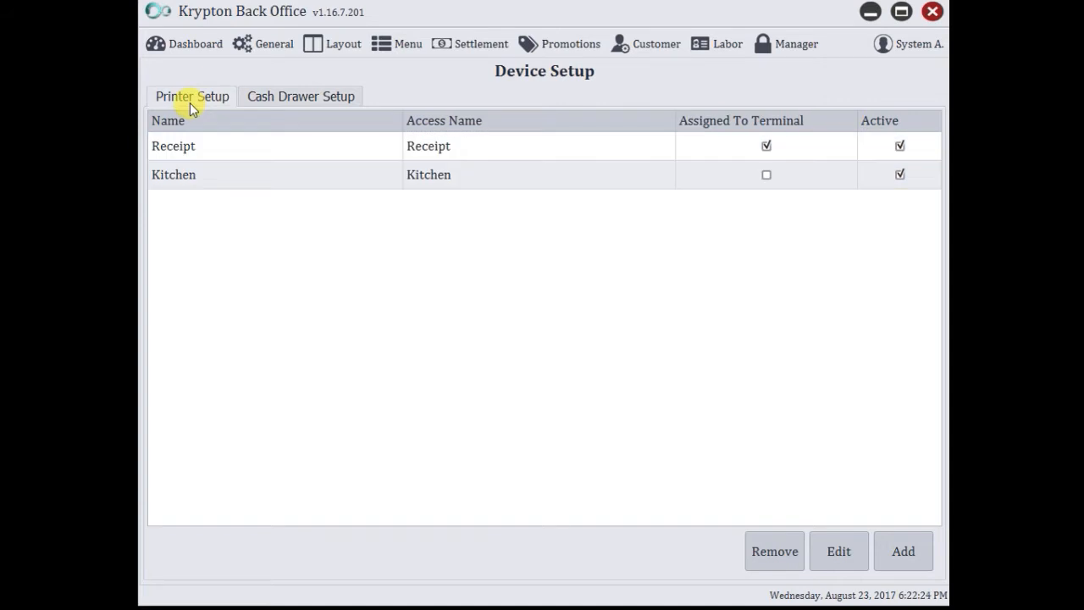
# Open General > Terminal Settings and view the GreenCoffeeTorres station's printer setup.
pyautogui.click(252, 46)
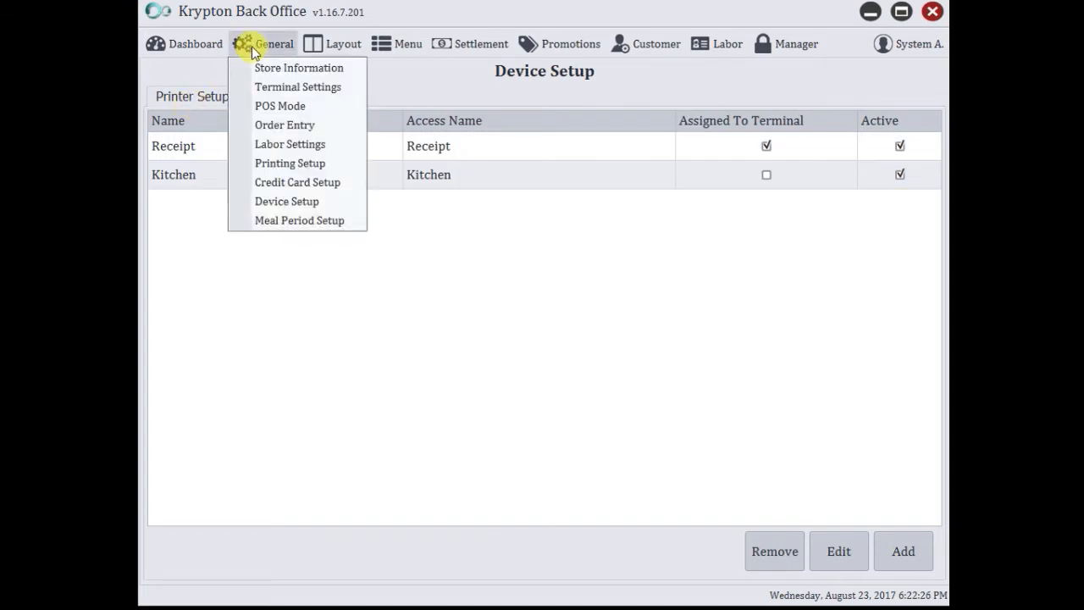
pyautogui.click(308, 91)
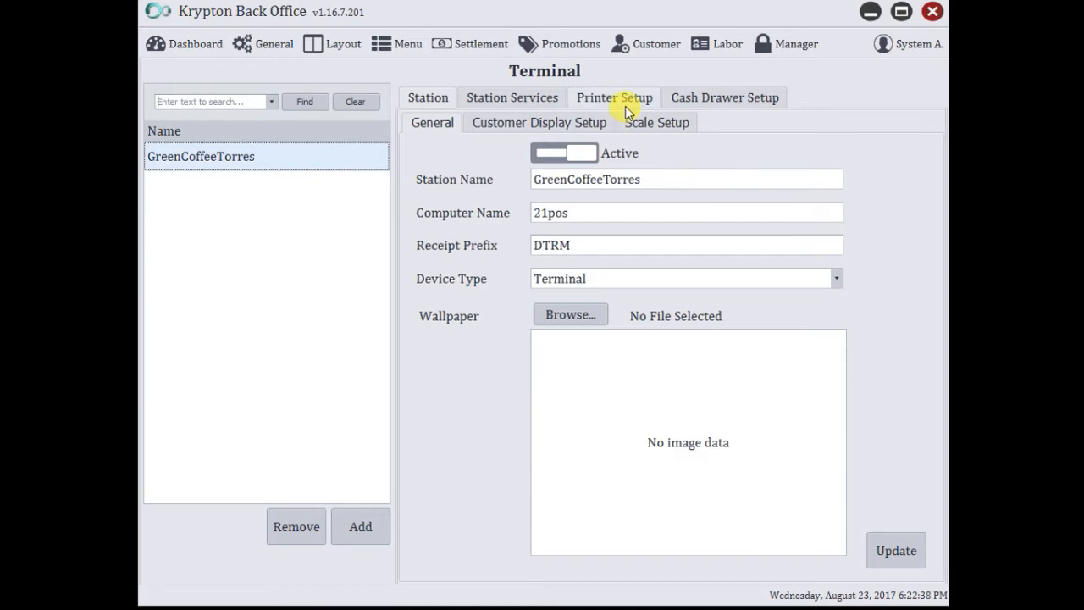
pyautogui.click(627, 105)
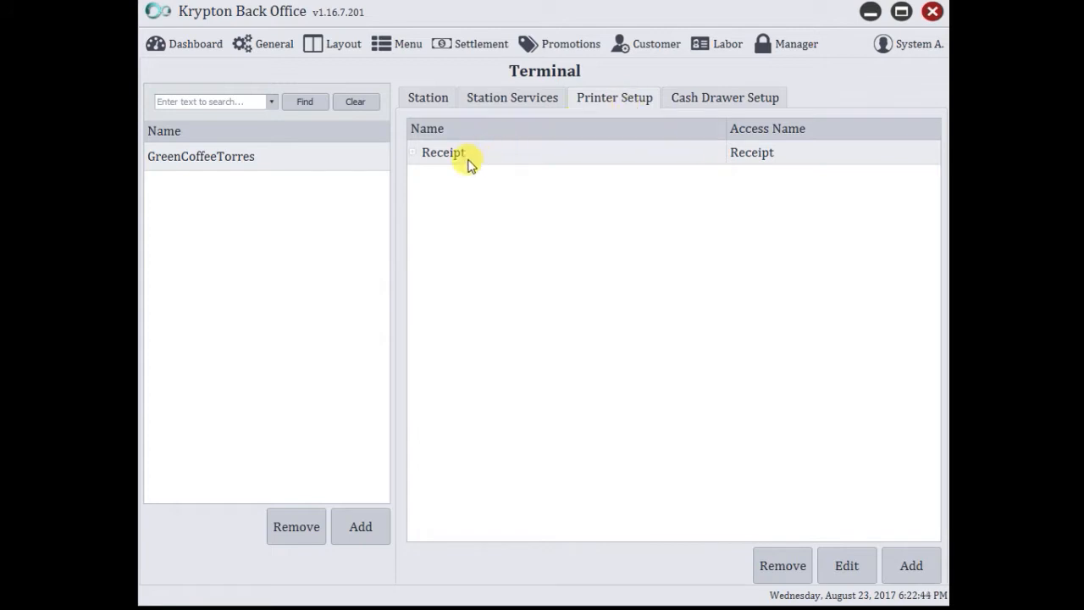
# Add the Kitchen printer to GreenCoffeeTorres with access key Kitchen and save it.
pyautogui.click(912, 565)
pyautogui.click(595, 202)
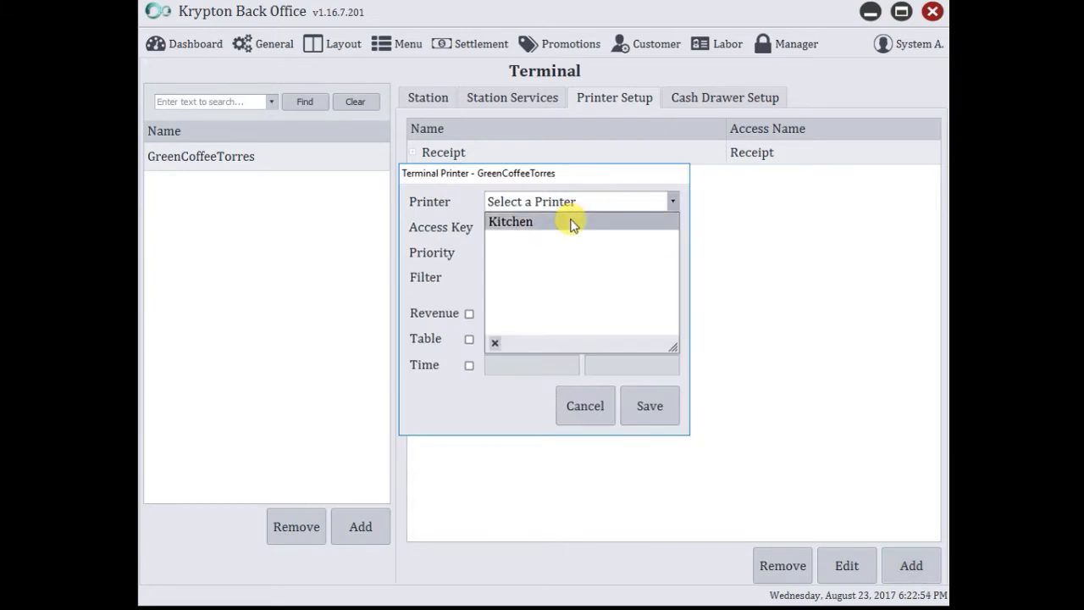
pyautogui.click(570, 222)
pyautogui.click(570, 222)
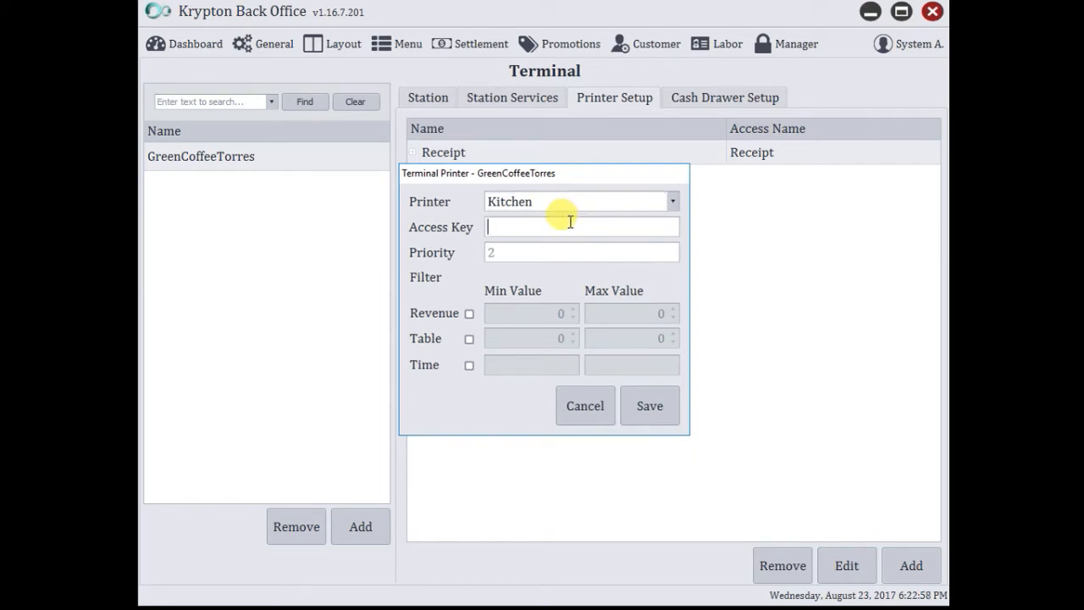
pyautogui.write('Kitchen')
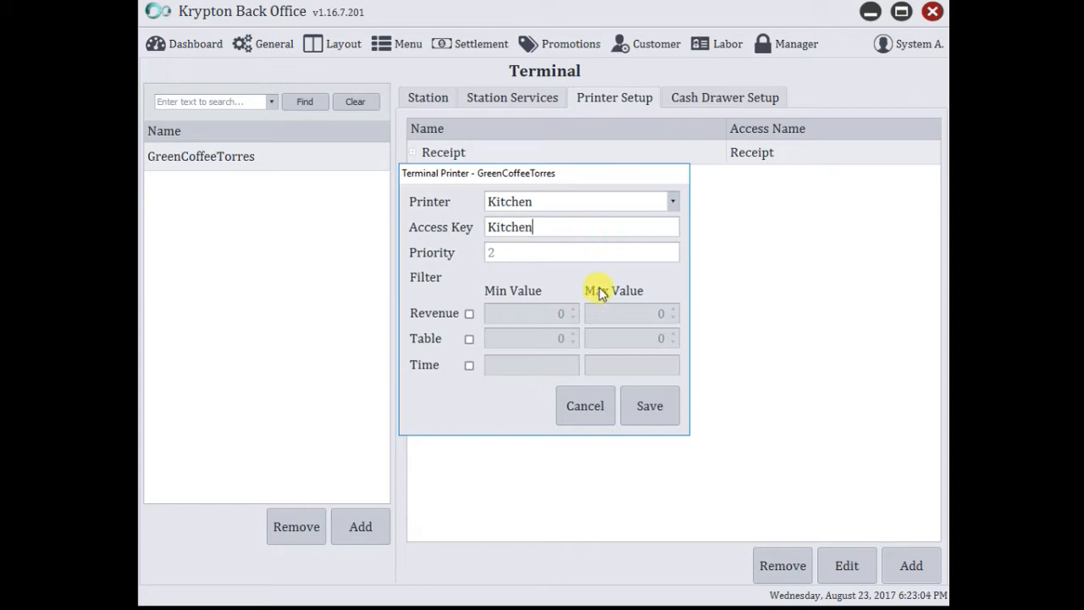
pyautogui.click(659, 417)
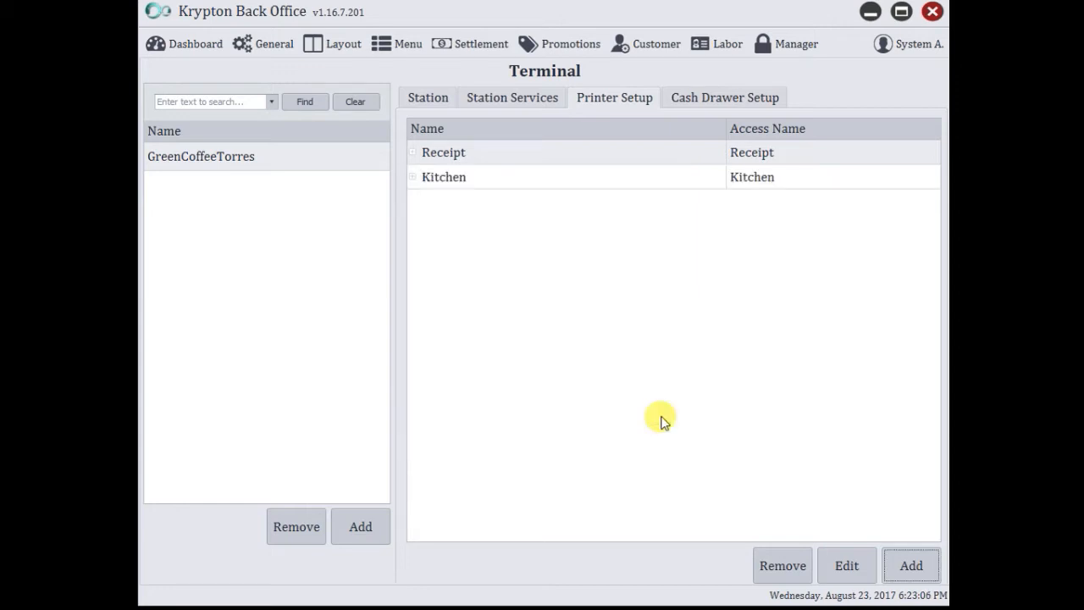
pyautogui.click(697, 96)
pyautogui.click(624, 100)
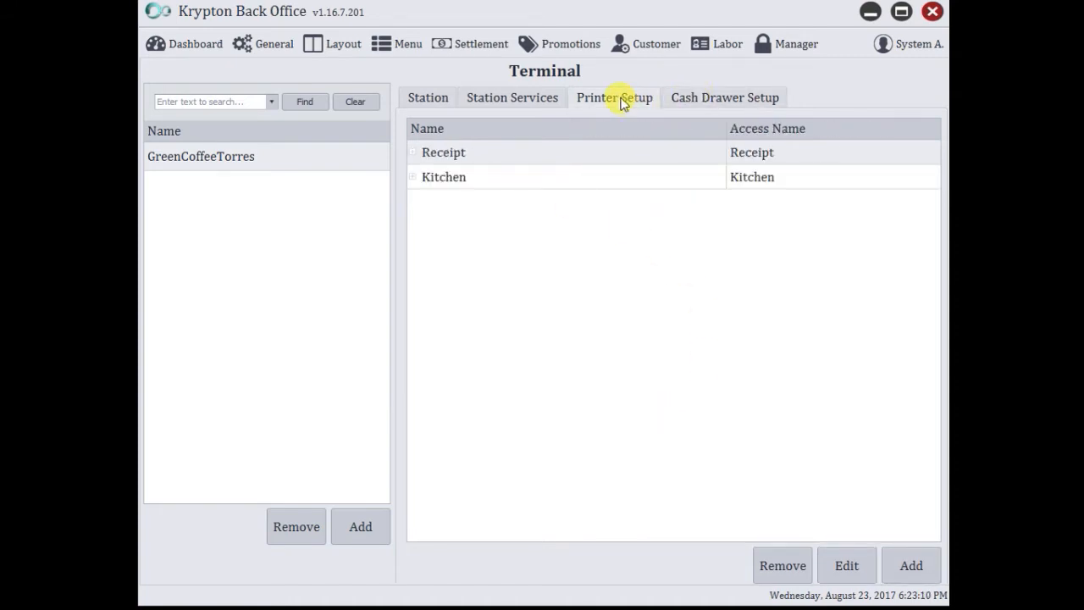
# Launch KryptonPOS from the desktop and bring up Printer Maintenance via Spooler.
pyautogui.click(871, 11)
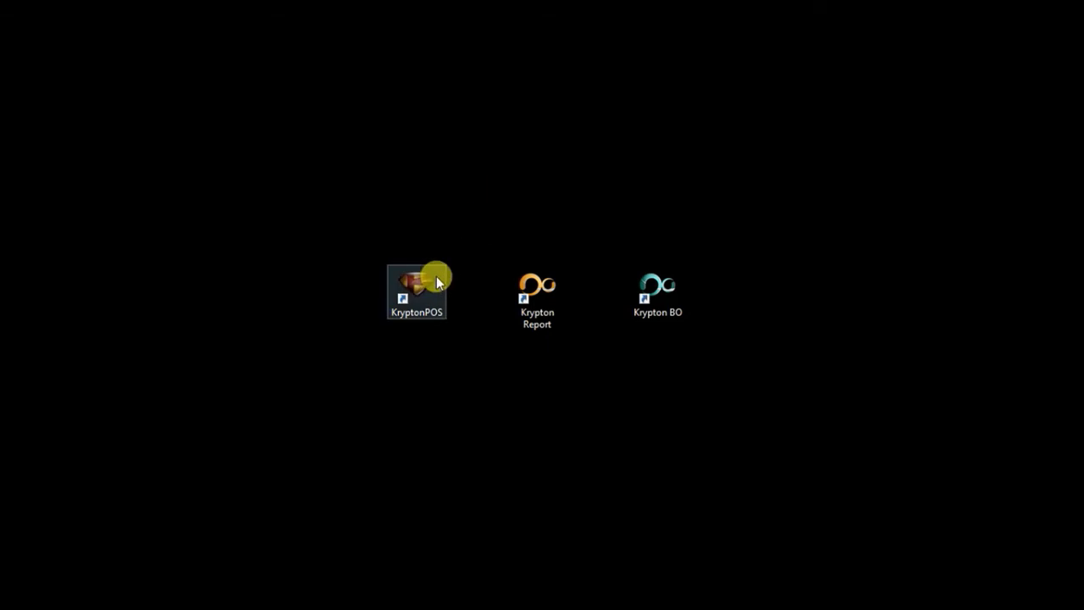
pyautogui.doubleClick(429, 310)
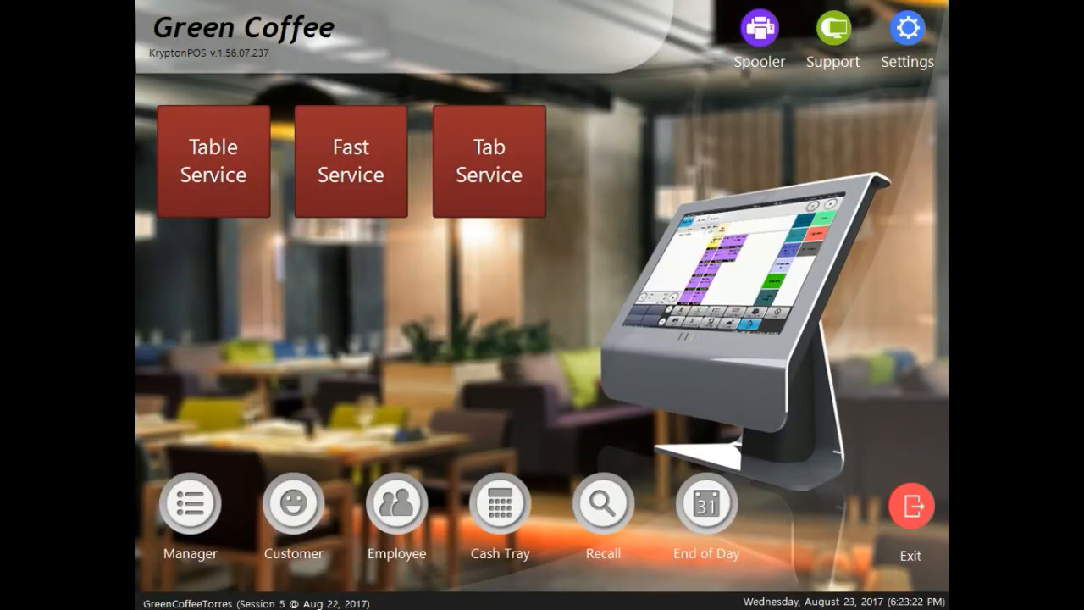
pyautogui.click(758, 26)
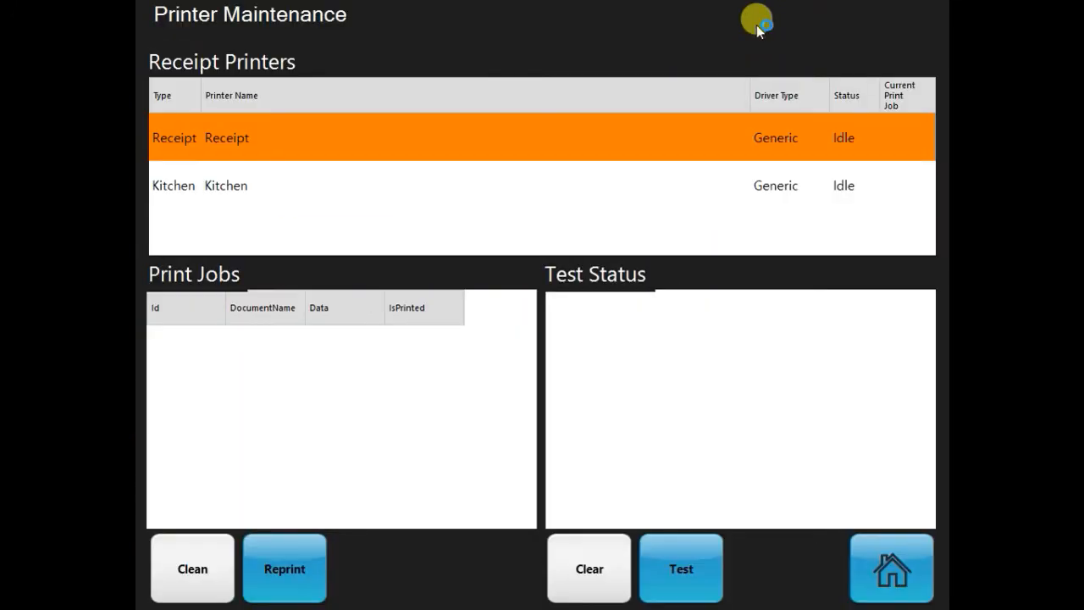
# Send a test print to the Kitchen printer and confirm it reports Working.
pyautogui.click(336, 187)
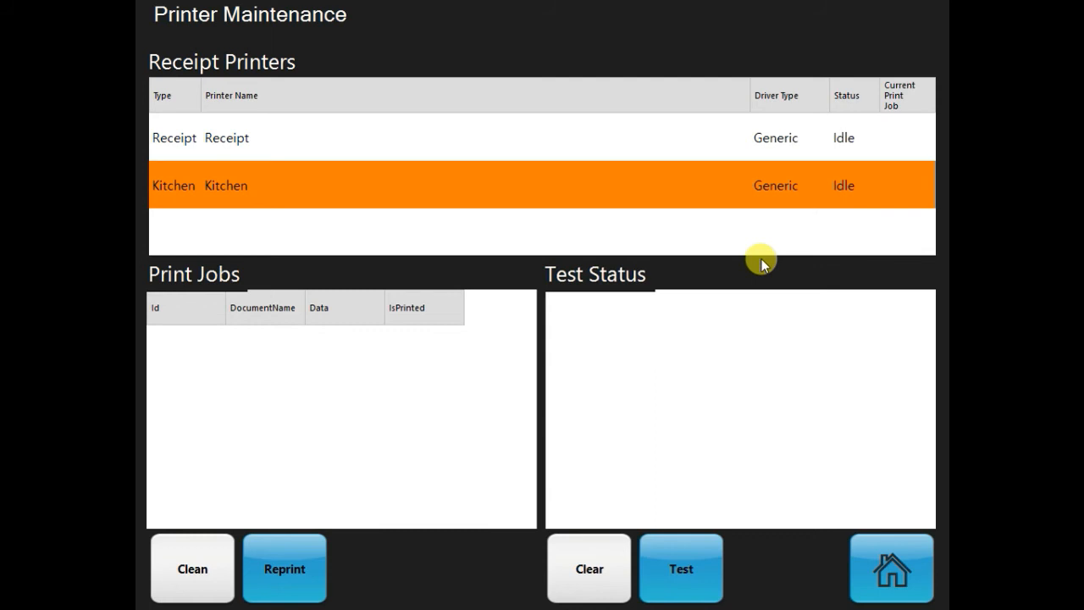
pyautogui.click(696, 574)
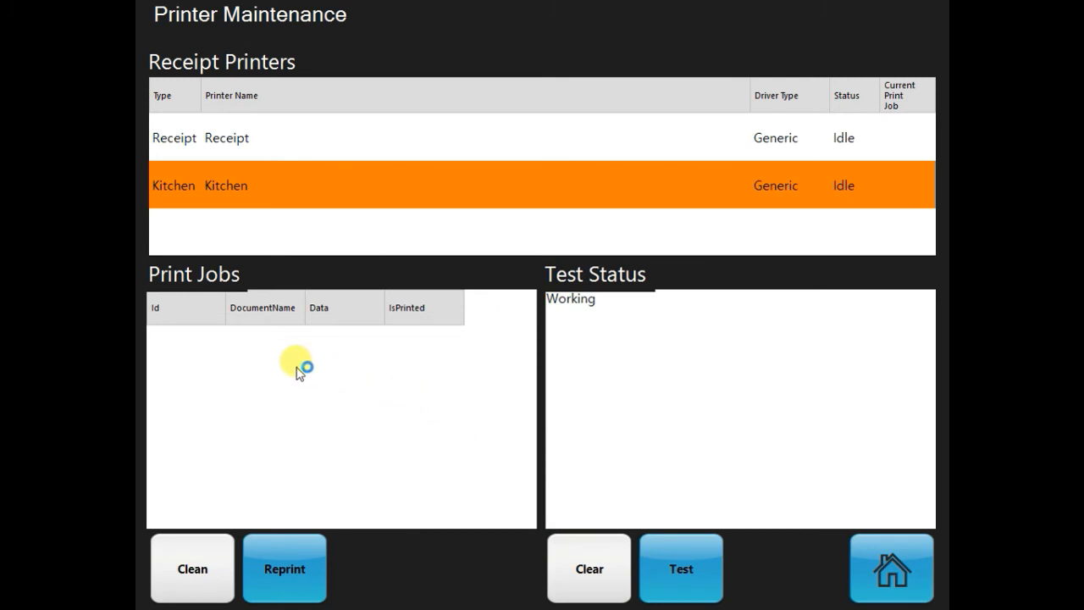
pyautogui.doubleClick(597, 299)
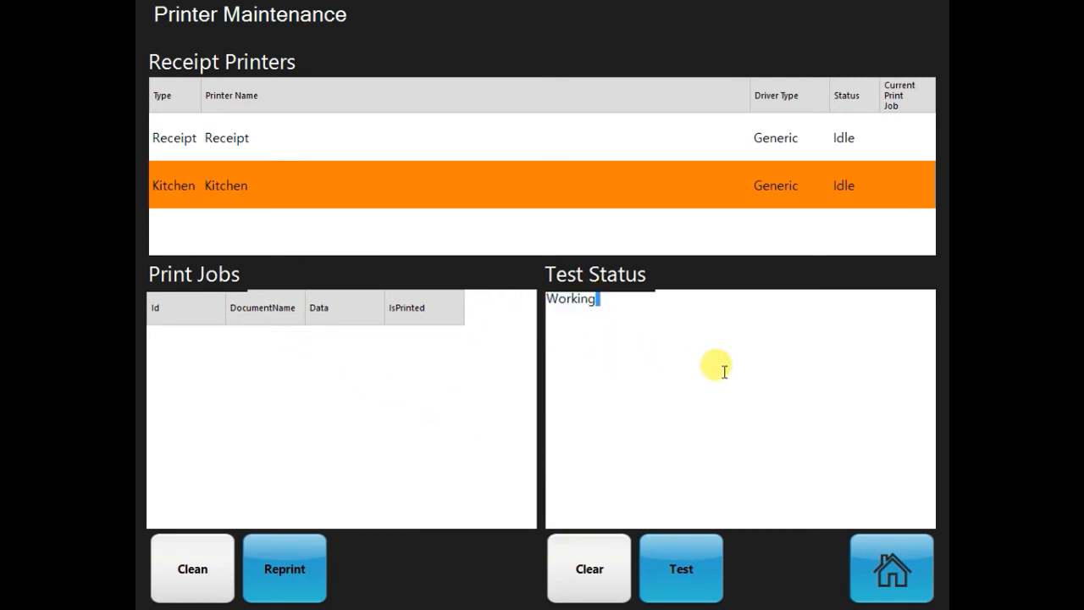
pyautogui.click(732, 343)
# Clear the test status and go back to the Green Coffee home screen.
pyautogui.click(598, 563)
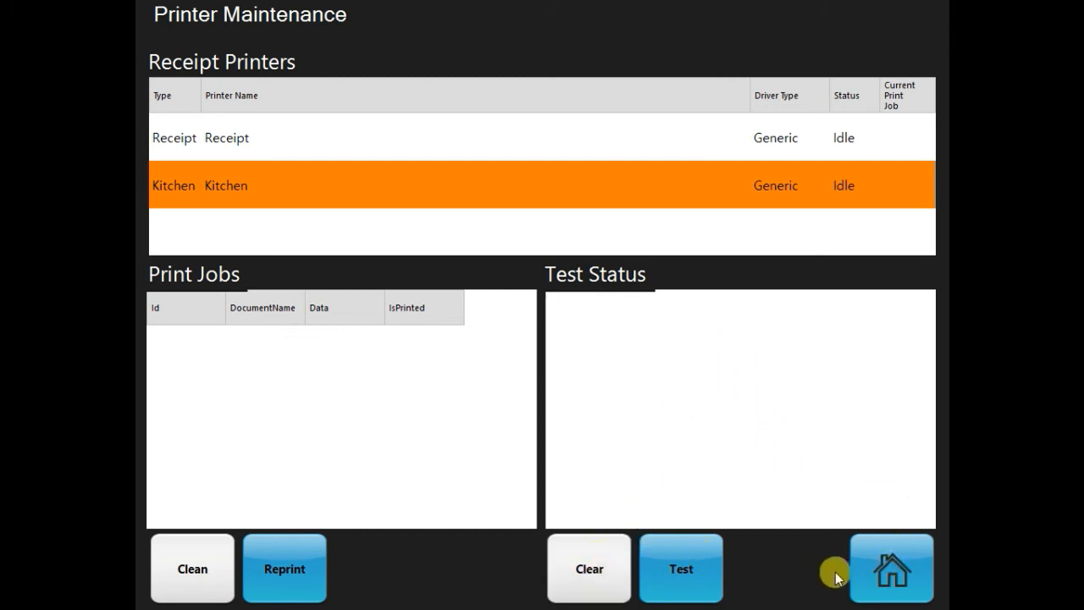
pyautogui.click(892, 573)
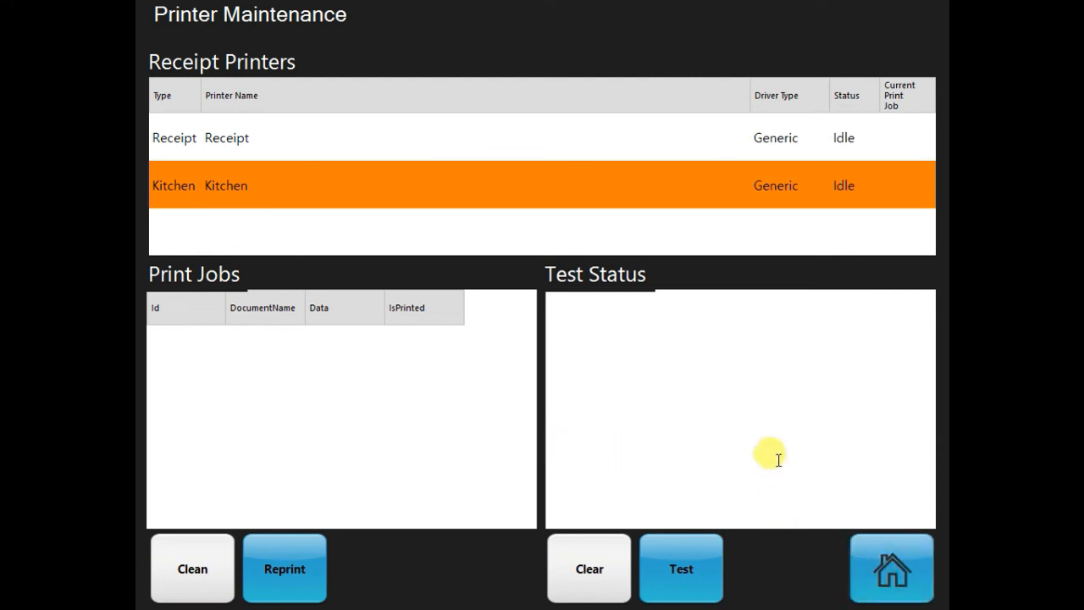
pyautogui.click(891, 575)
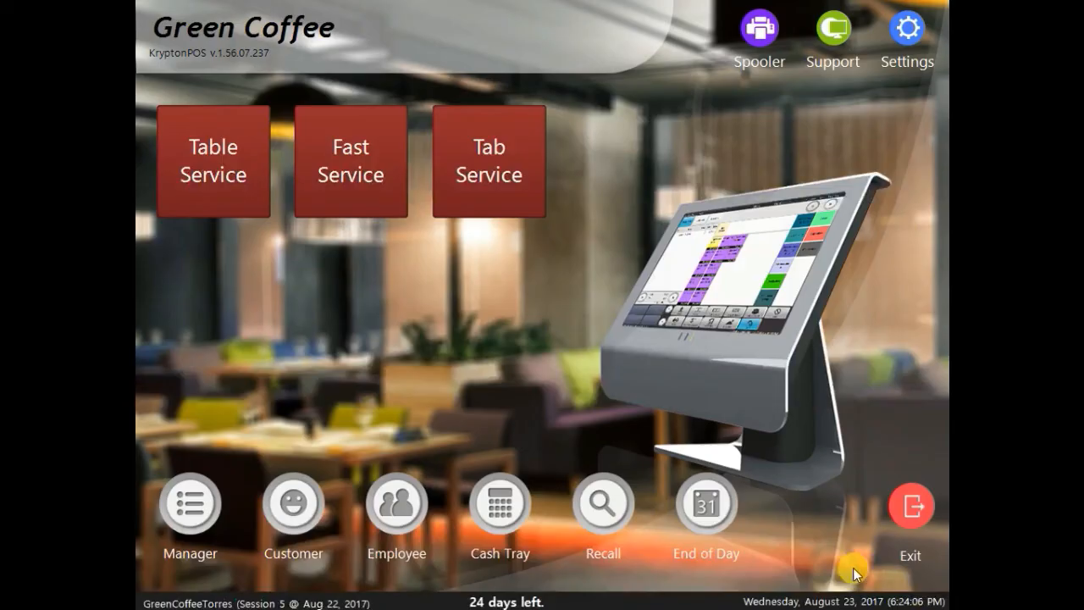